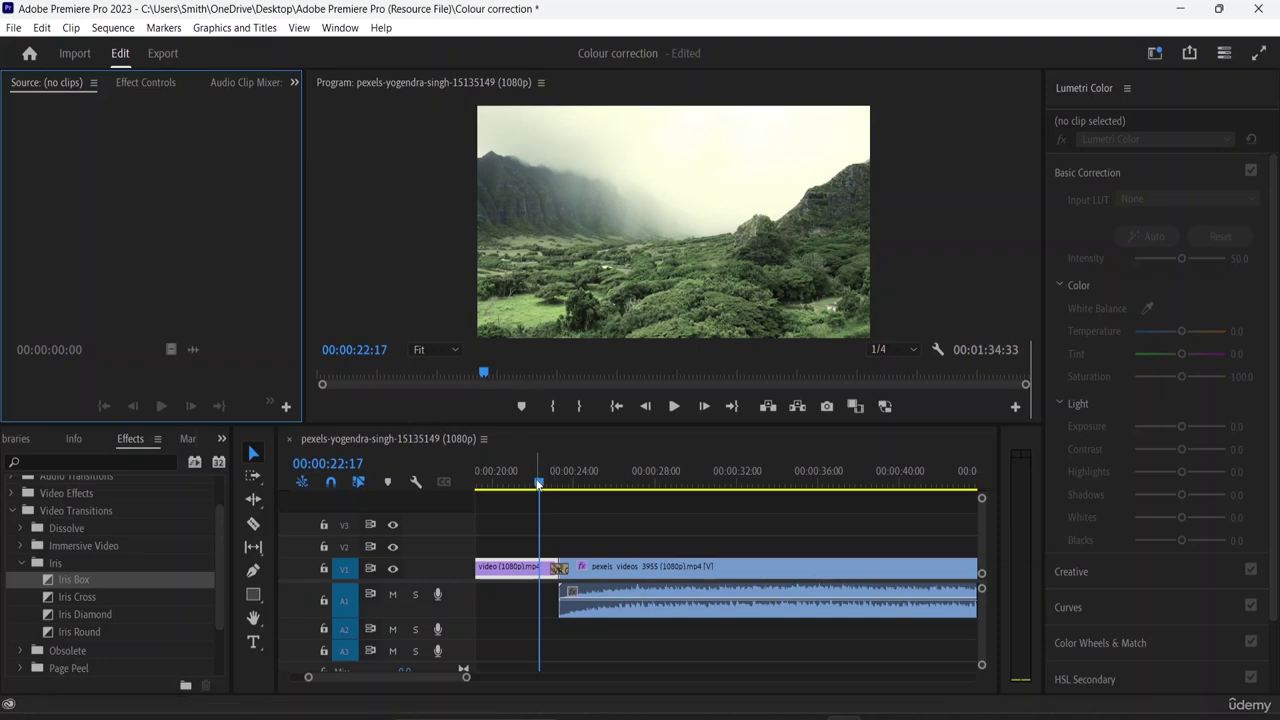
Play a short stretch of the pexels_videos_3955 clip from about 00:00:25:04 to hear its audio
{"action": "left_click_drag", "start_coordinate": [538, 484], "coordinate": [597, 495]}
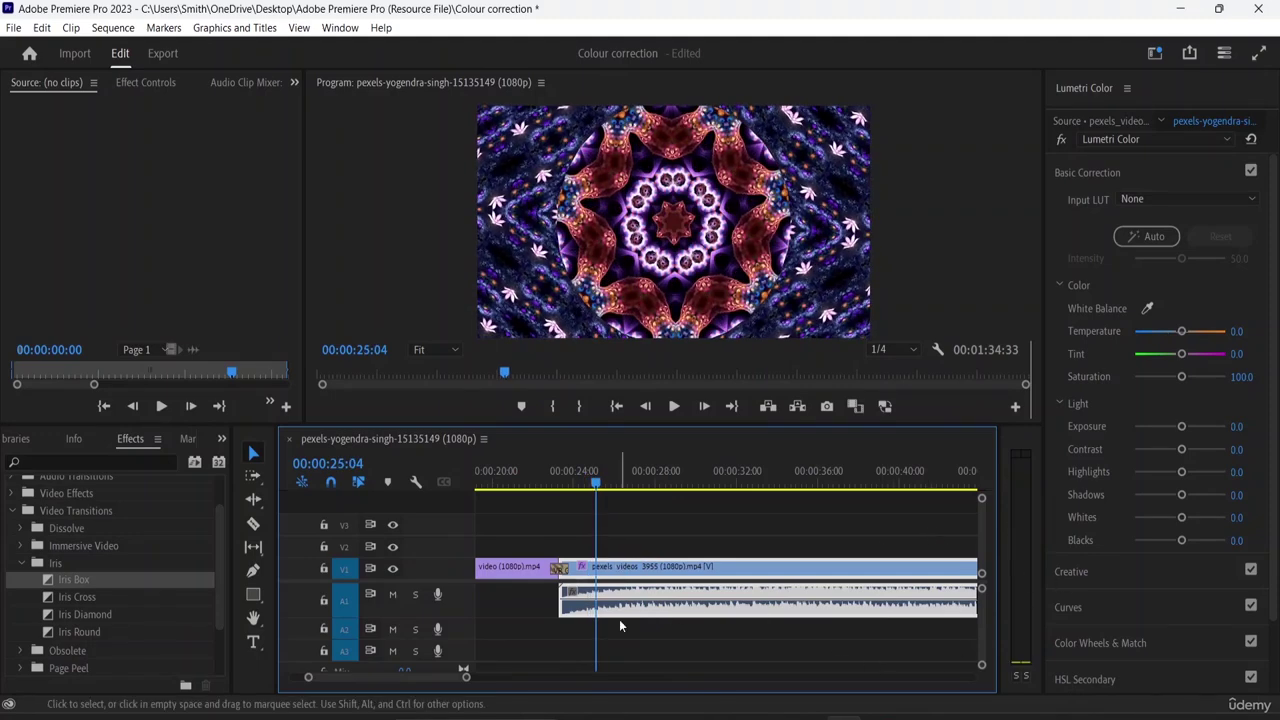
{"action": "key", "text": "space"}
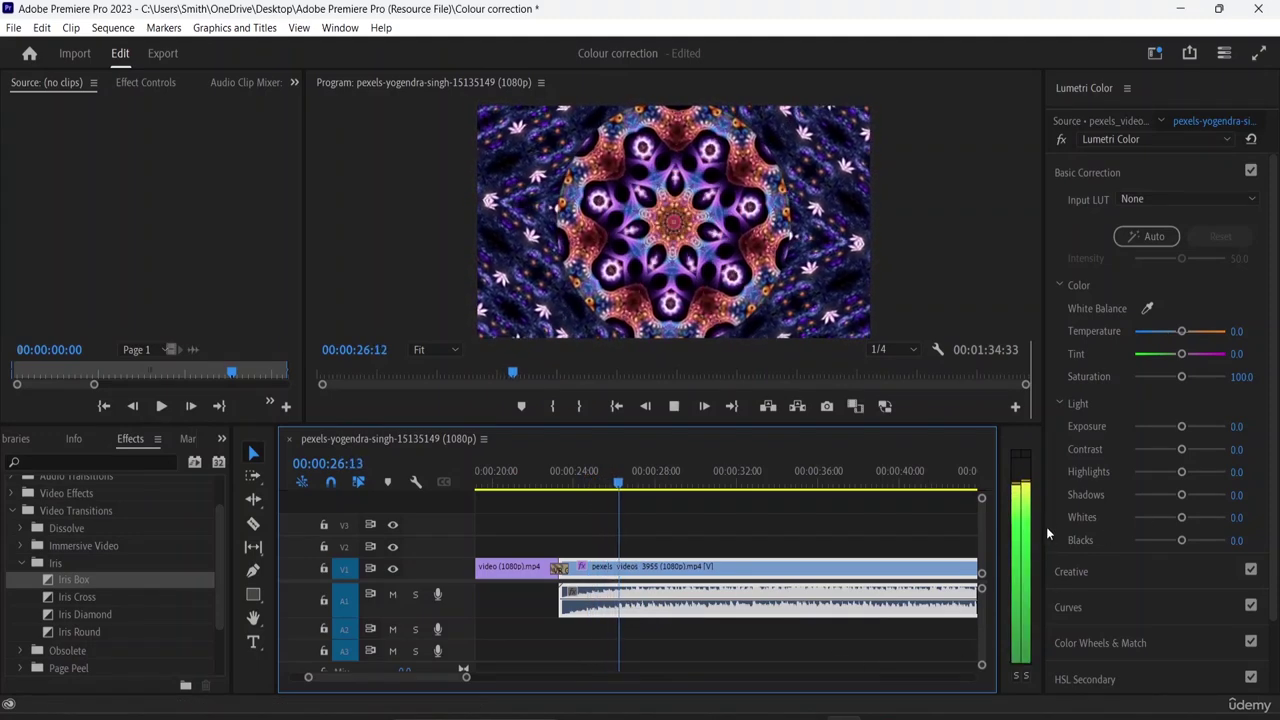
{"action": "key", "text": "space"}
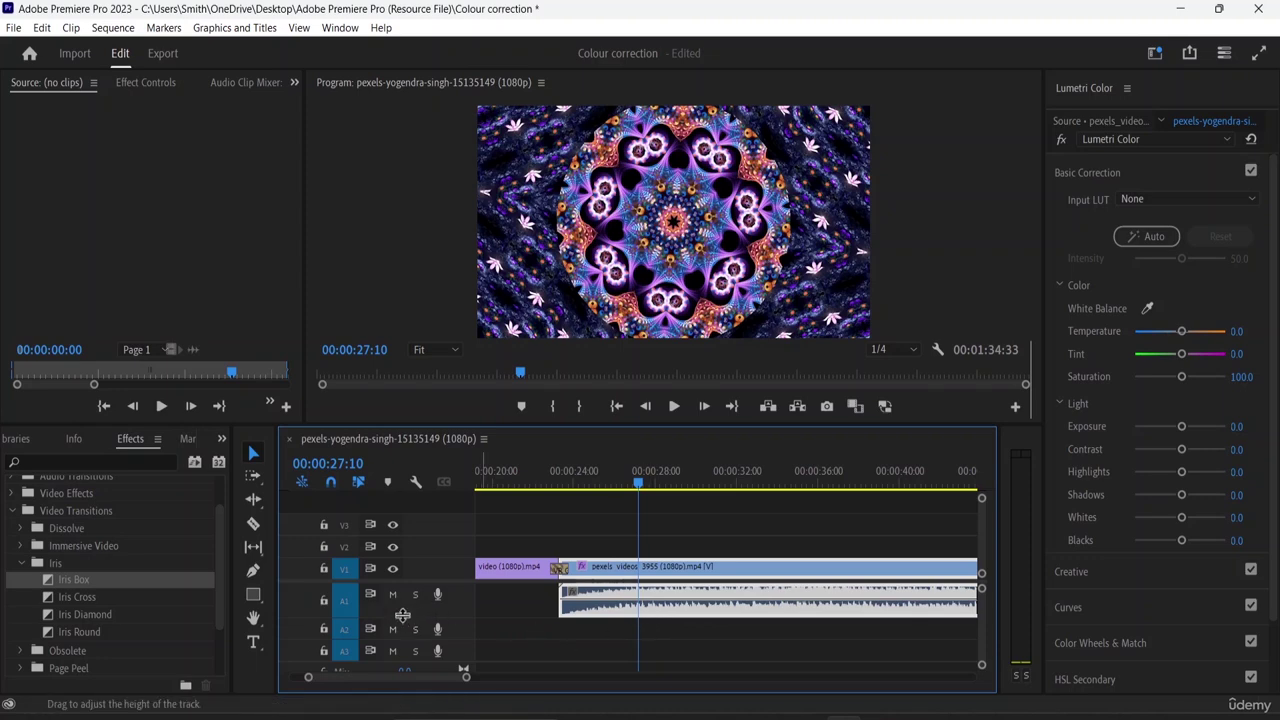
Increase the height of the Audio 1 track and lower the volume of the pexels_videos_3955 clip's audio
{"action": "left_click_drag", "start_coordinate": [402, 616], "coordinate": [402, 660]}
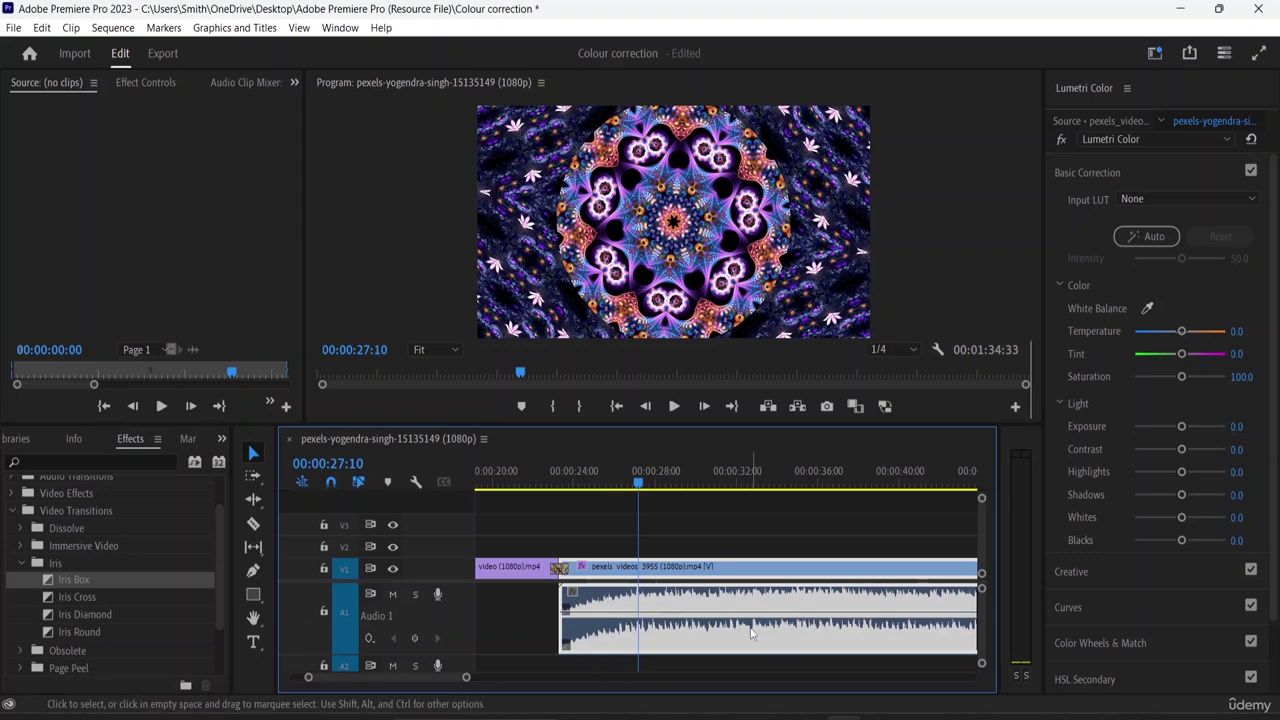
{"action": "scroll", "coordinate": [752, 632], "scroll_direction": "right", "scroll_amount": 2}
{"action": "scroll", "coordinate": [546, 625], "scroll_direction": "left", "scroll_amount": 1}
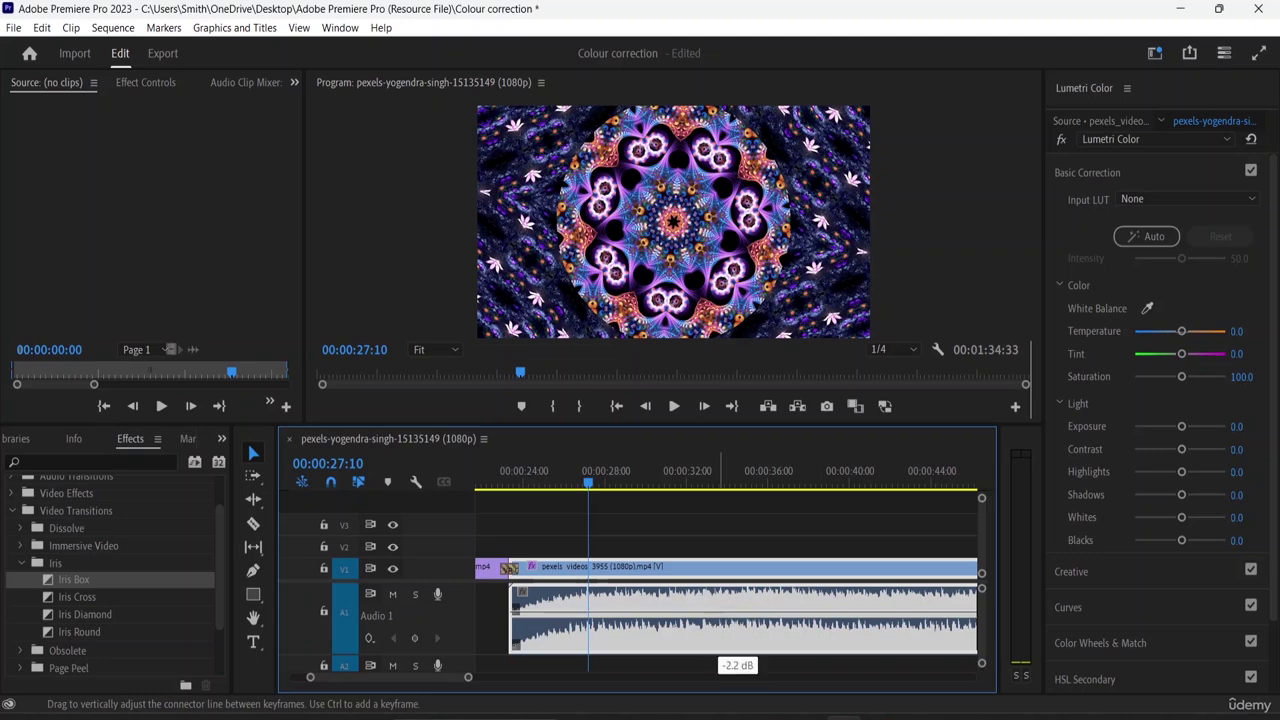
{"action": "left_click_drag", "start_coordinate": [737, 613], "coordinate": [734, 640]}
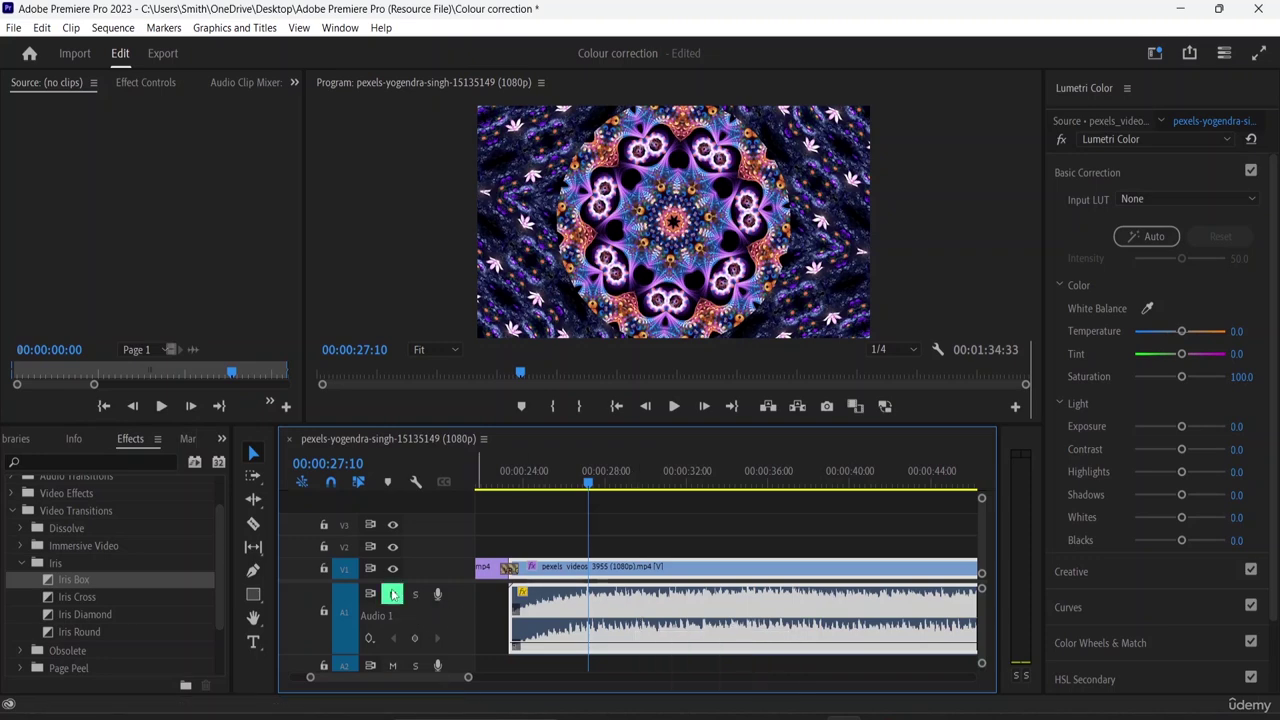
Try raising the volume of the pexels_videos_3955 clip with the playhead near its start, and undo that volume change
{"action": "left_click_drag", "start_coordinate": [588, 492], "coordinate": [502, 497]}
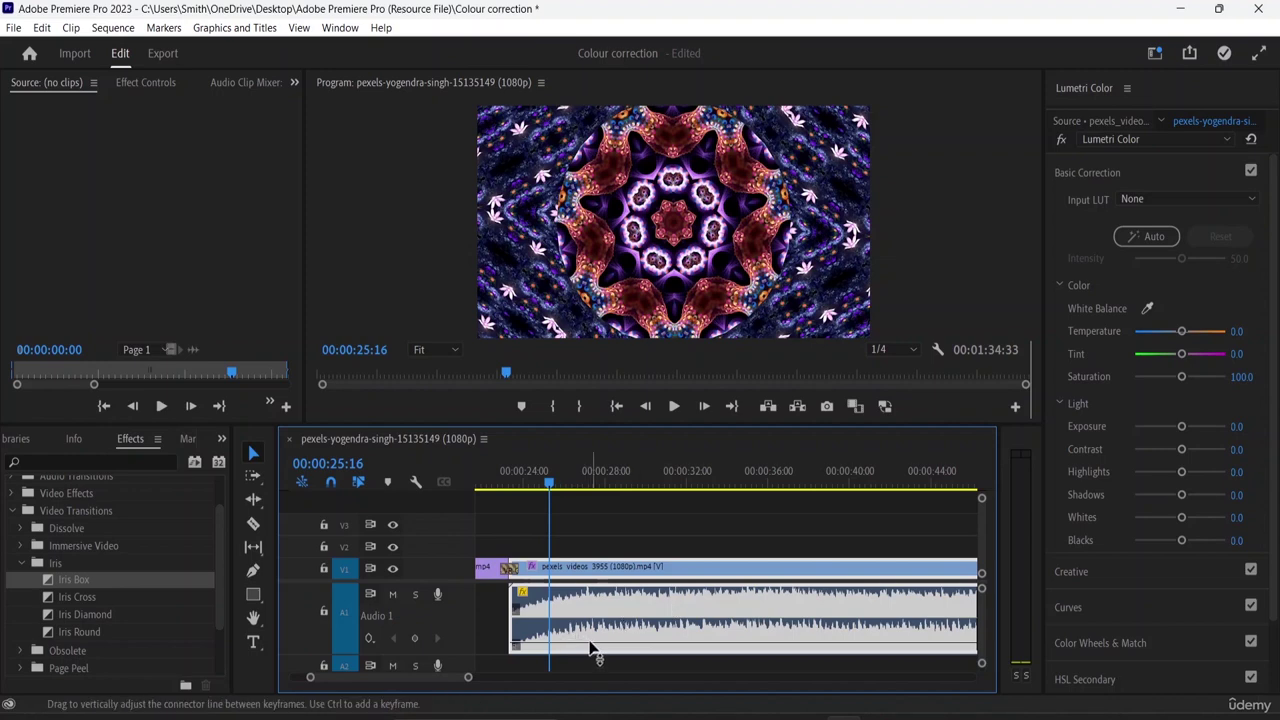
{"action": "left_click_drag", "start_coordinate": [591, 646], "coordinate": [591, 616]}
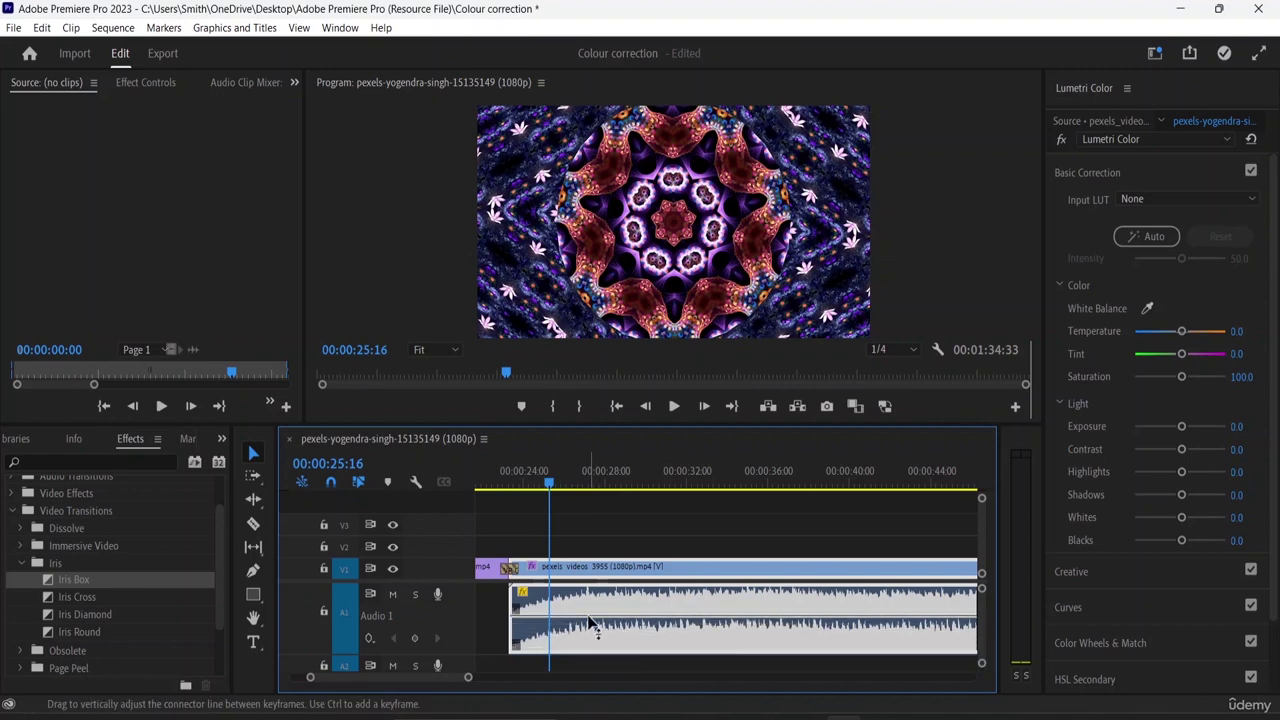
{"action": "key", "text": "ctrl+z"}
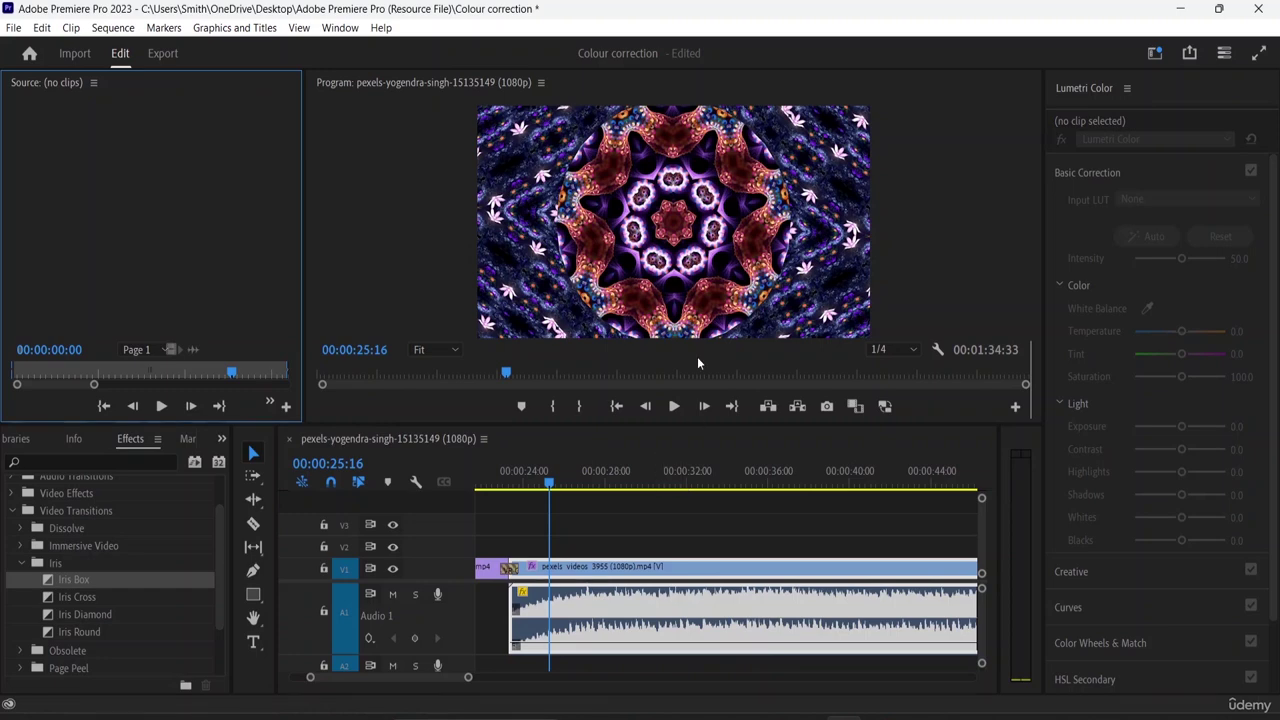
Play the pexels_videos_3955 clip from 00:00:25:16 and raise its audio volume again during playback, stopping at 00:00:39:49
{"action": "left_click", "coordinate": [675, 406]}
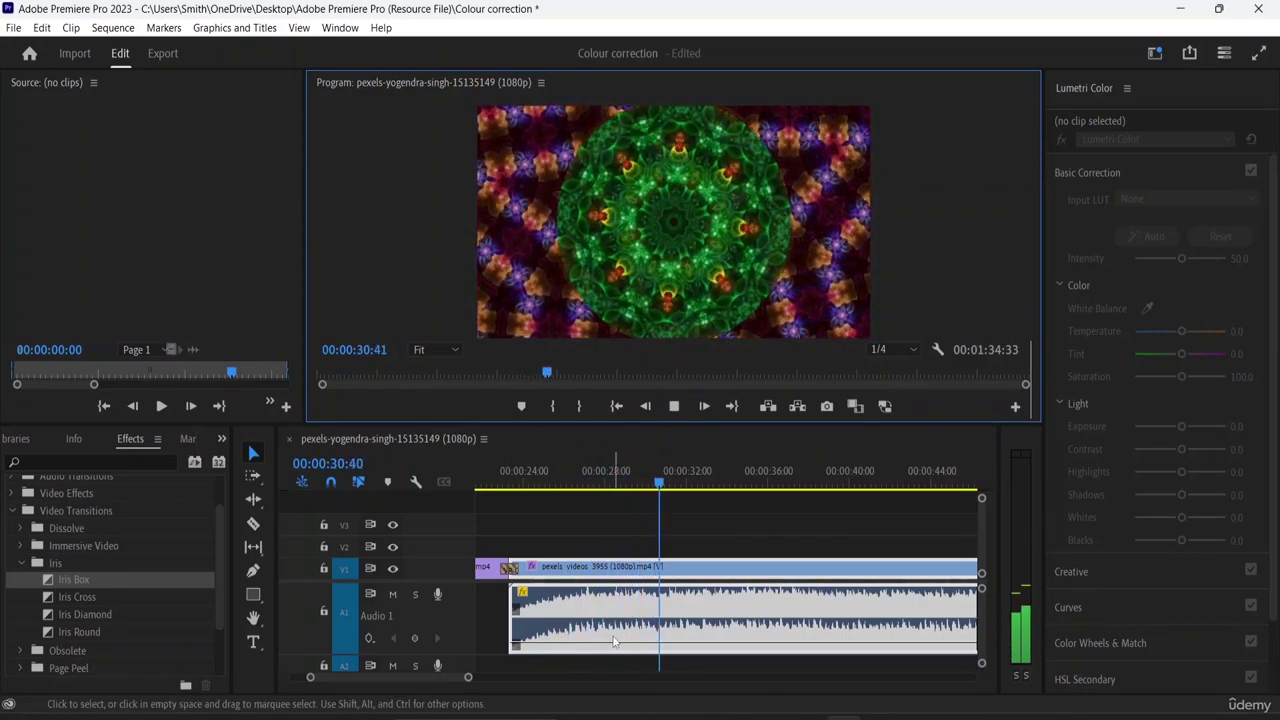
{"action": "left_click_drag", "start_coordinate": [618, 643], "coordinate": [635, 625]}
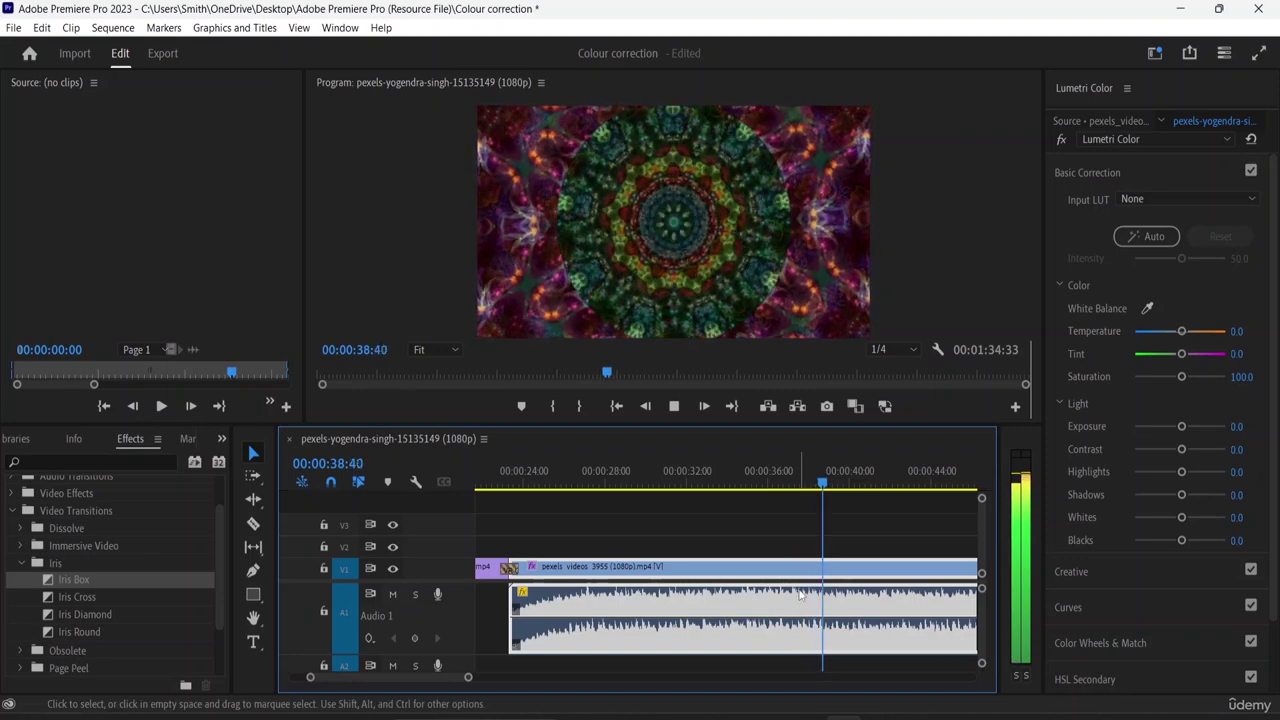
{"action": "key", "text": "space"}
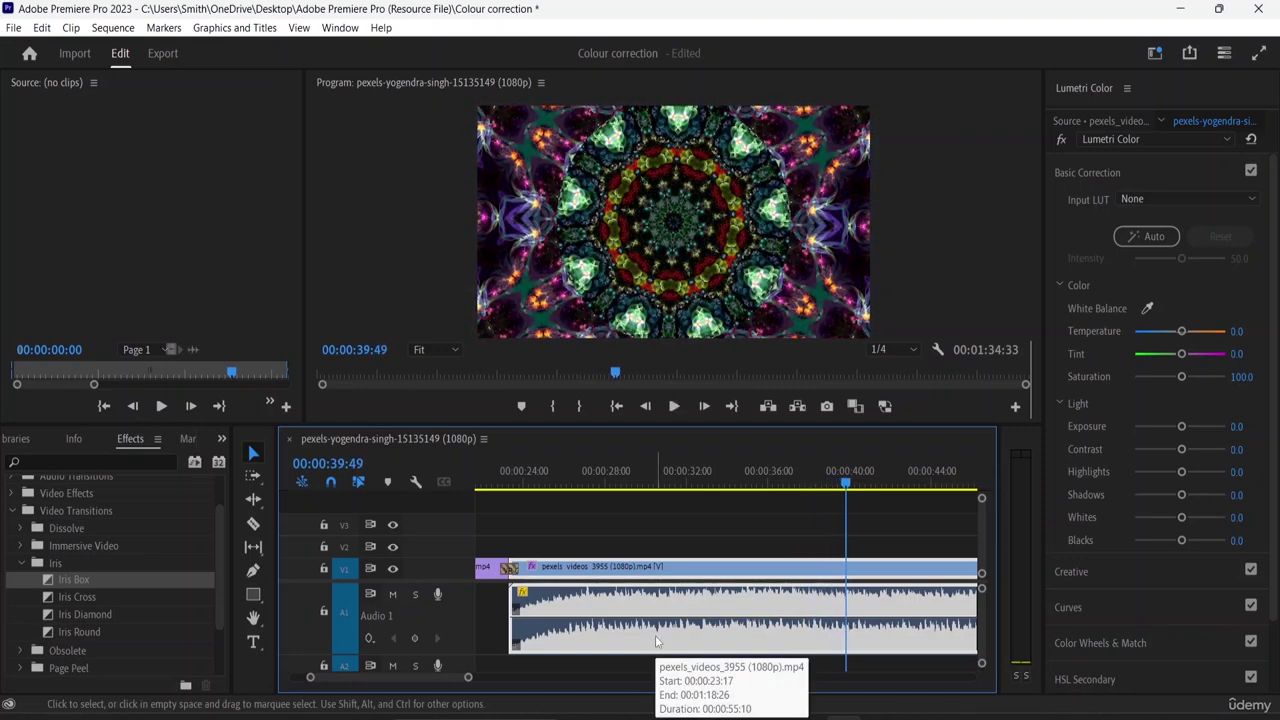
Record a voice-over of about 5 seconds on Audio 1, starting at 00:00:11:03 under the purple landscape clip
{"action": "scroll", "coordinate": [378, 568], "scroll_direction": "right", "scroll_amount": 1}
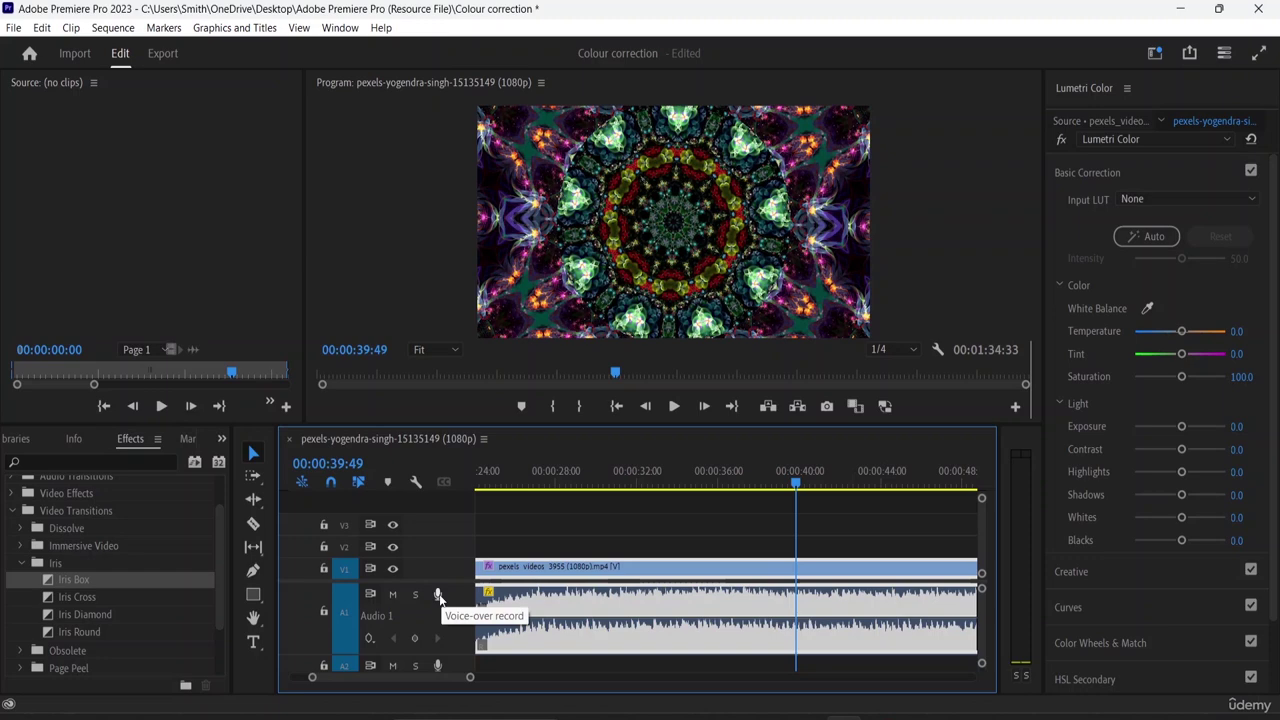
{"action": "scroll", "coordinate": [439, 594], "scroll_direction": "right", "scroll_amount": 1}
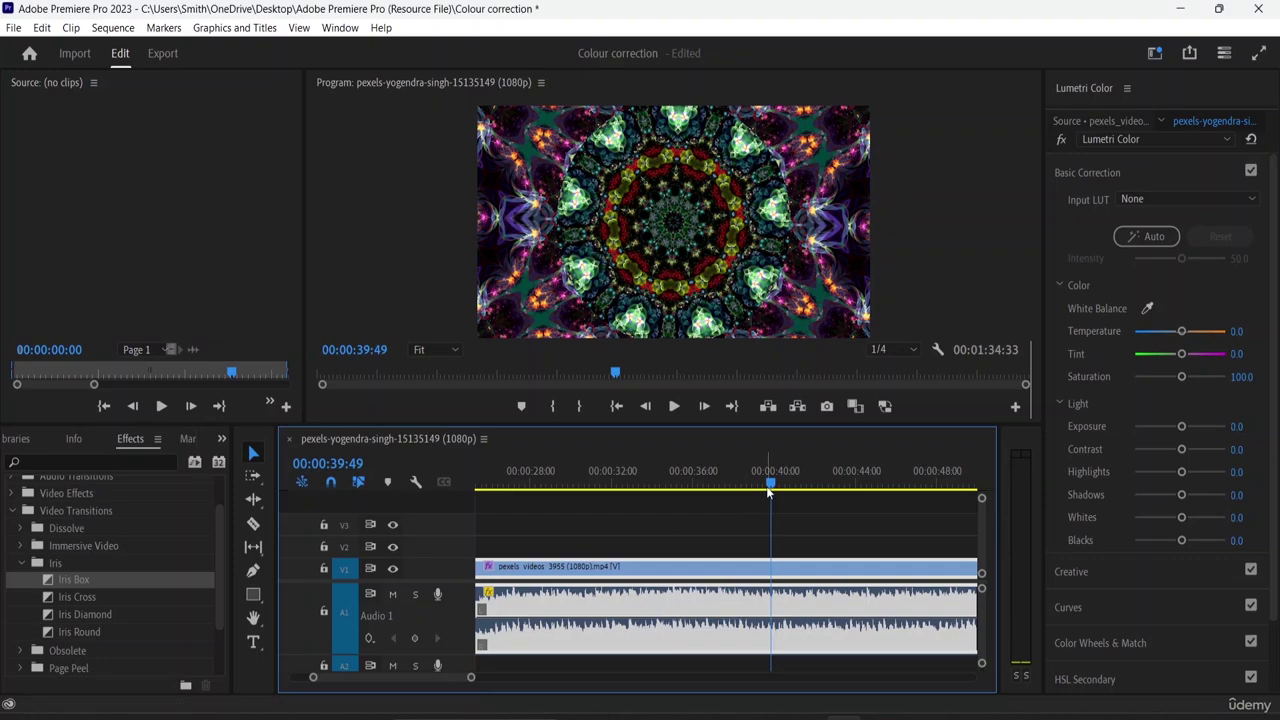
{"action": "left_click_drag", "start_coordinate": [771, 485], "coordinate": [701, 494]}
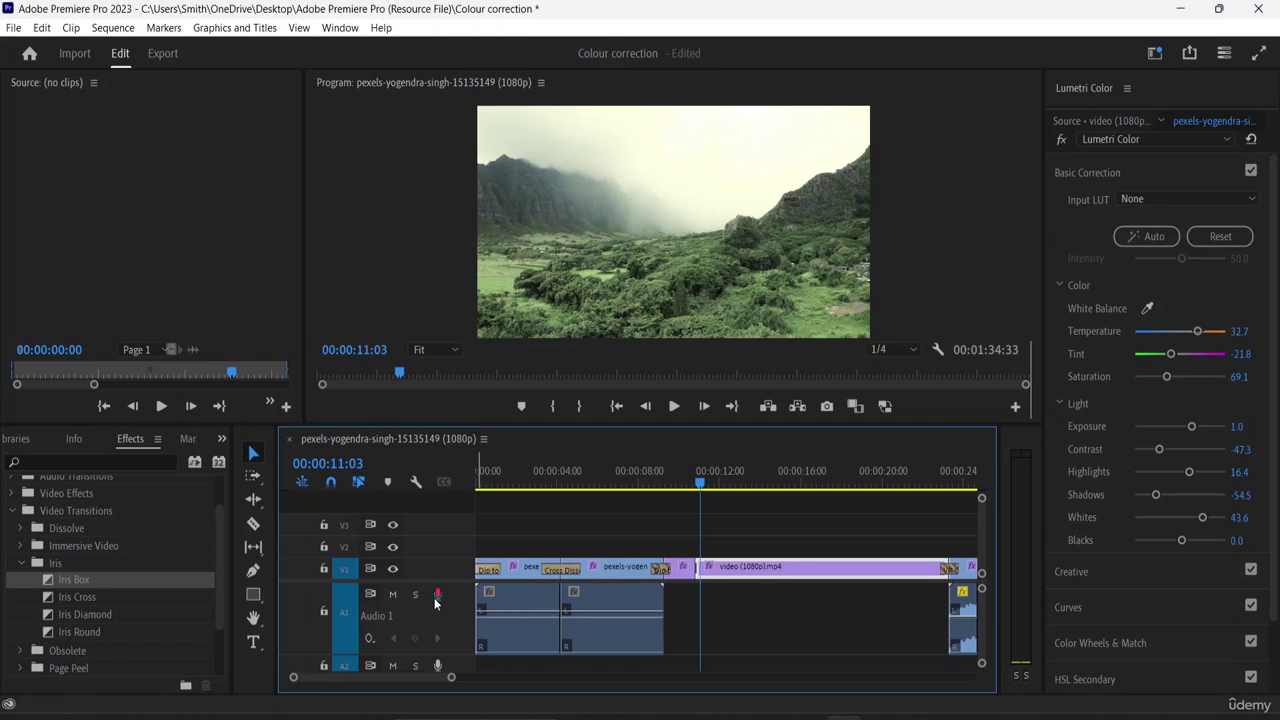
{"action": "key", "text": "space"}
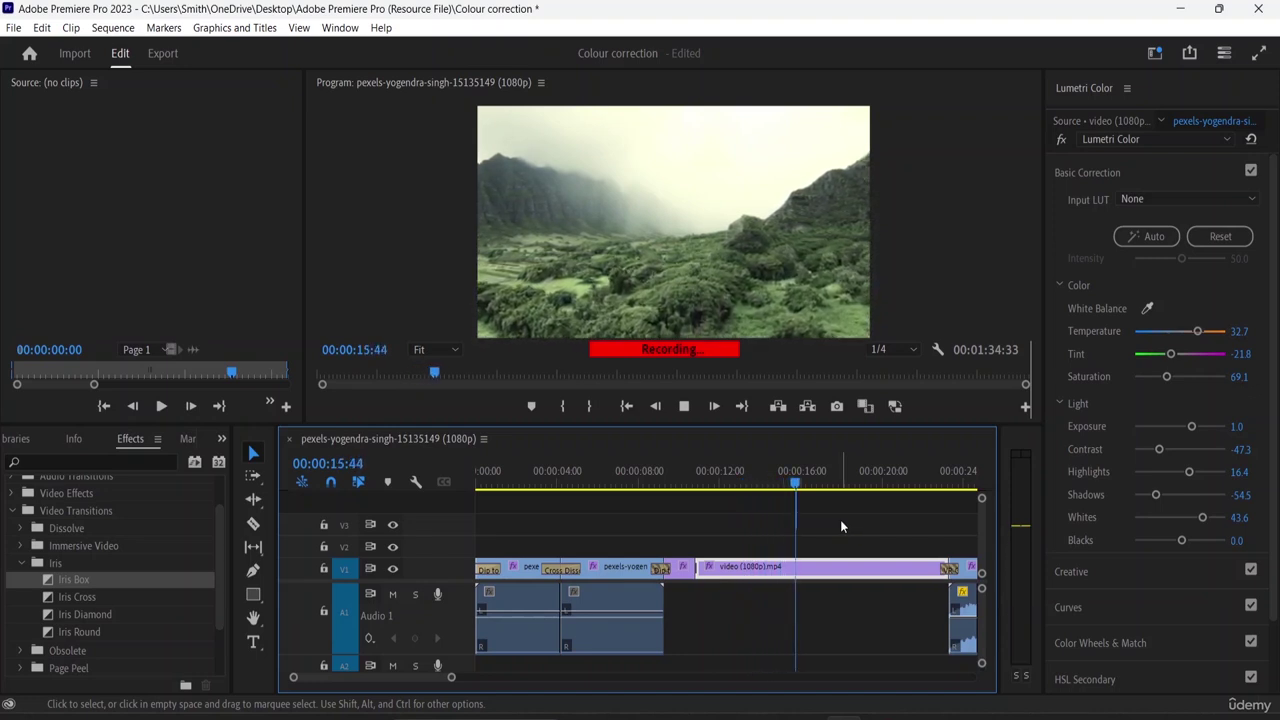
{"action": "key", "text": "space"}
Run the sequence through the recorded voice-over and stop at 00:00:20:19
{"action": "key", "text": "space"}
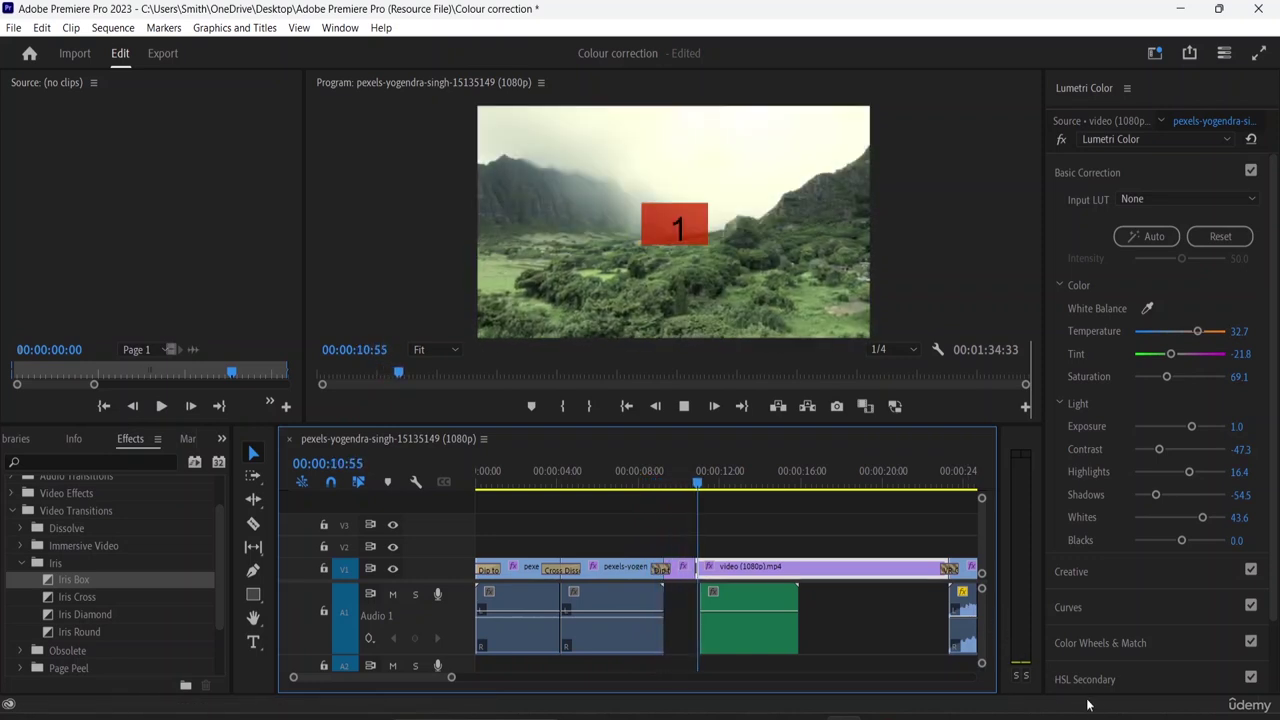
{"action": "left_click", "coordinate": [860, 597]}
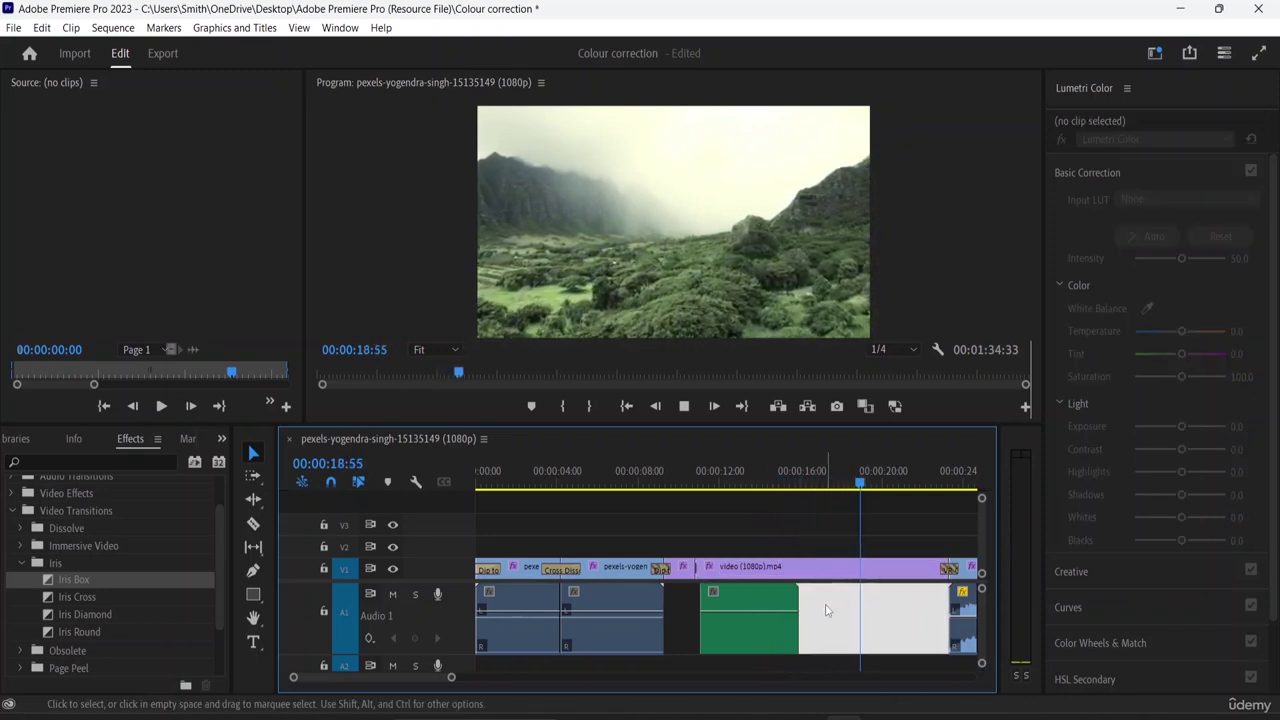
{"action": "key", "text": "space"}
{"action": "left_click", "coordinate": [930, 567]}
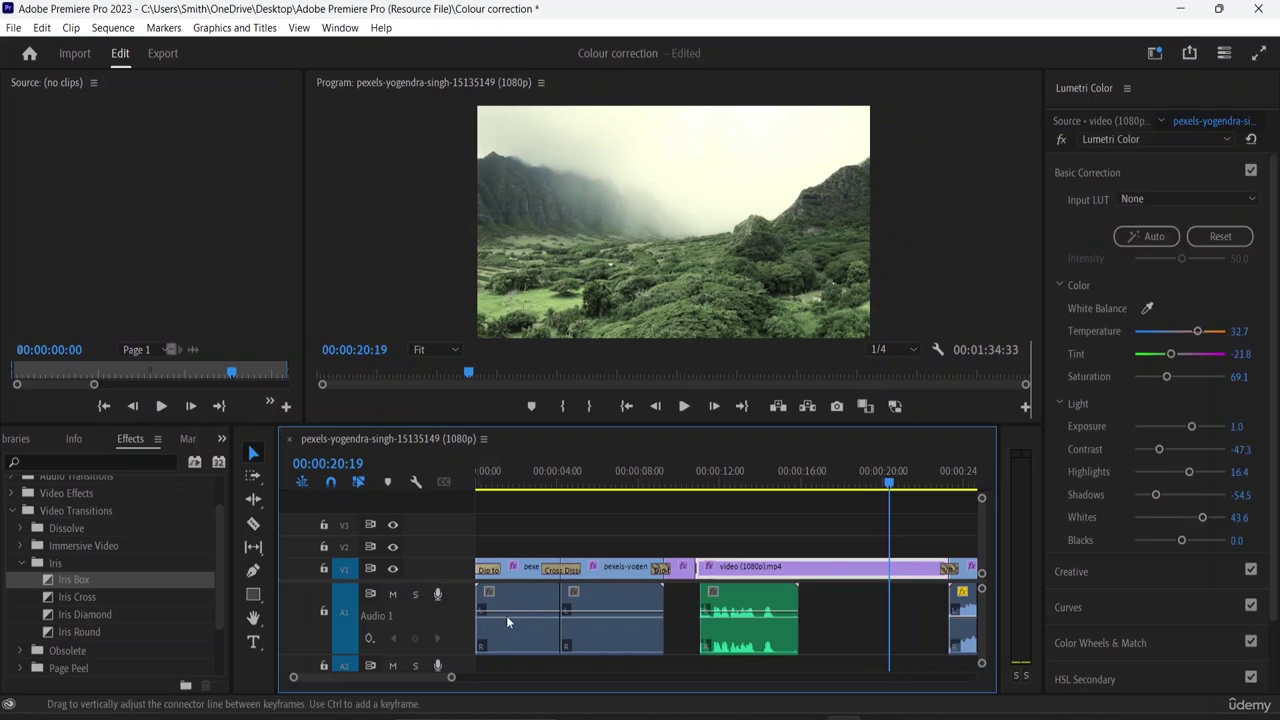
Shift the green voice-over clip about 3 seconds later on Audio 1, keeping it under the landscape clip
{"action": "left_click_drag", "start_coordinate": [890, 484], "coordinate": [608, 508]}
{"action": "left_click_drag", "start_coordinate": [741, 590], "coordinate": [815, 609]}
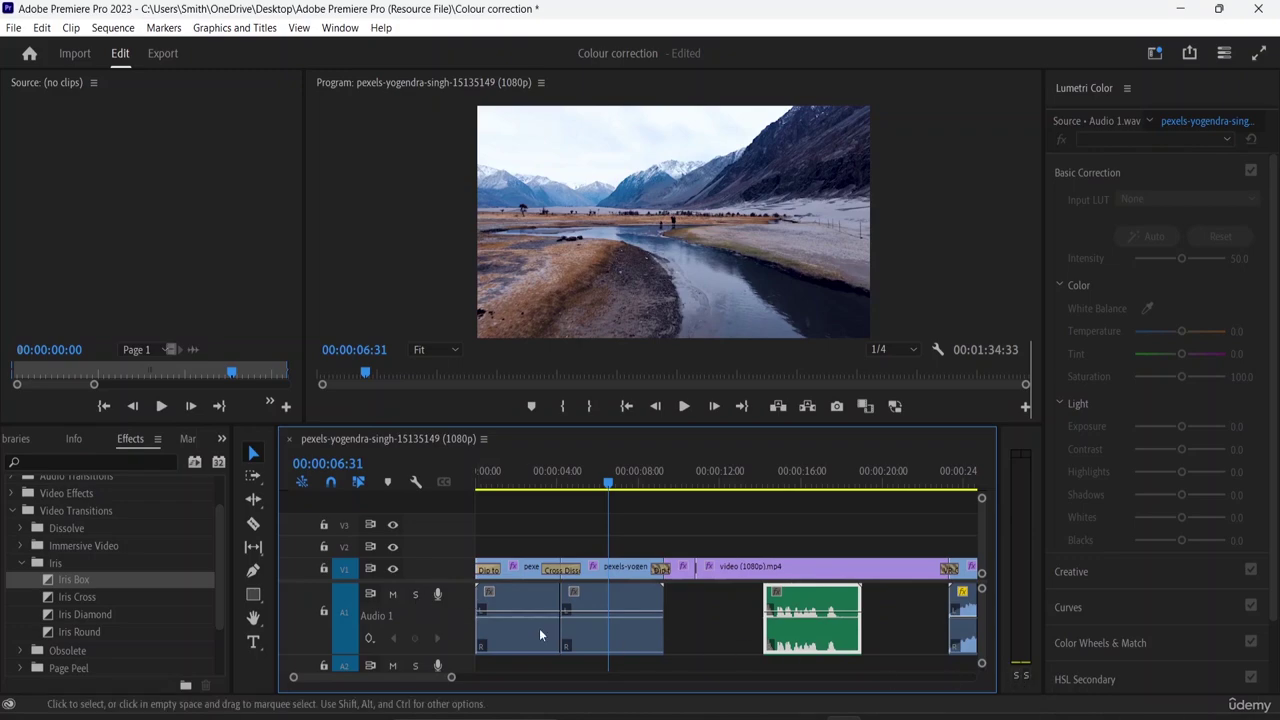
Play the pexels_videos_3955 clip from 00:00:28:18 to 00:01:00:46 to check its sound level on the audio meters
{"action": "left_click_drag", "start_coordinate": [605, 485], "coordinate": [501, 505]}
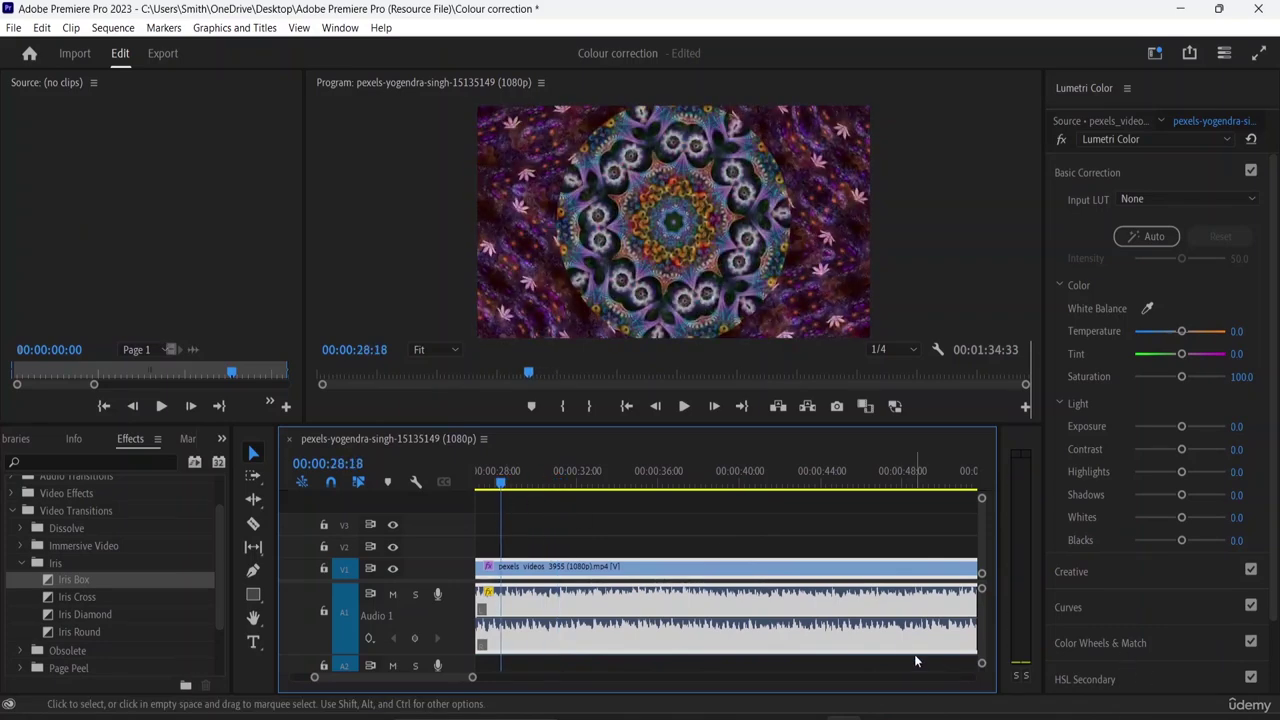
{"action": "key", "text": "space"}
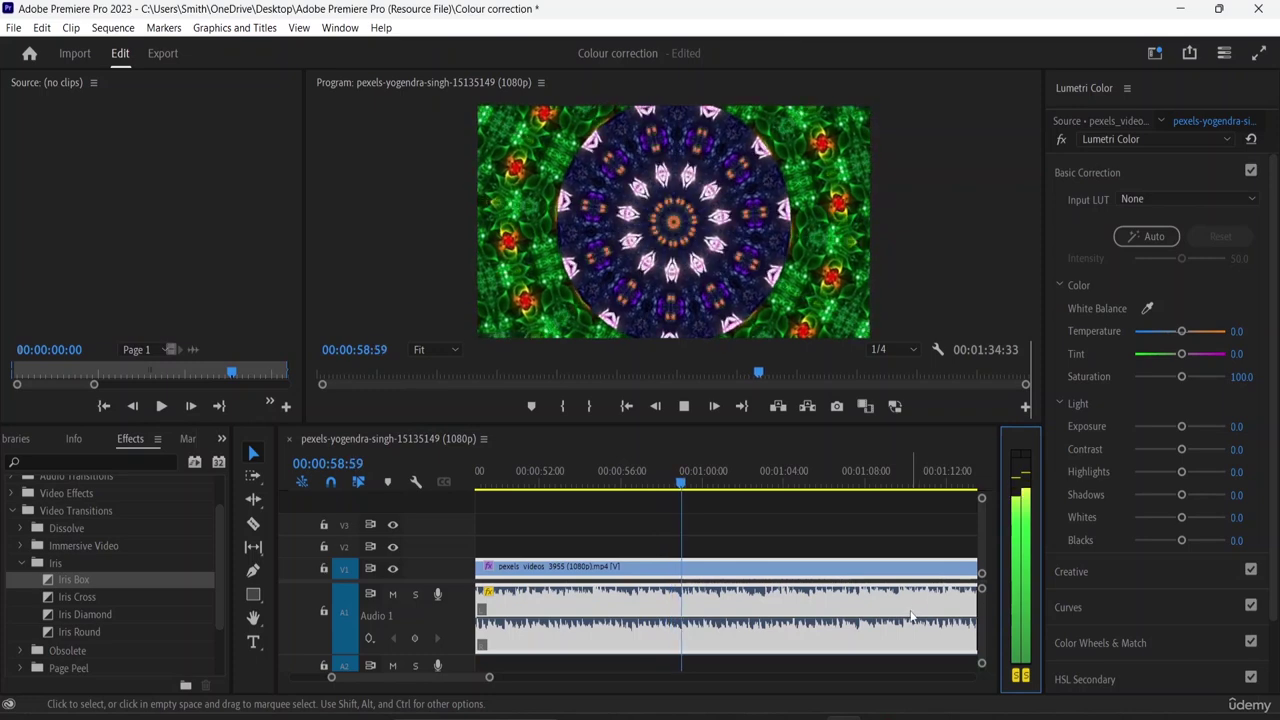
{"action": "key", "text": "space"}
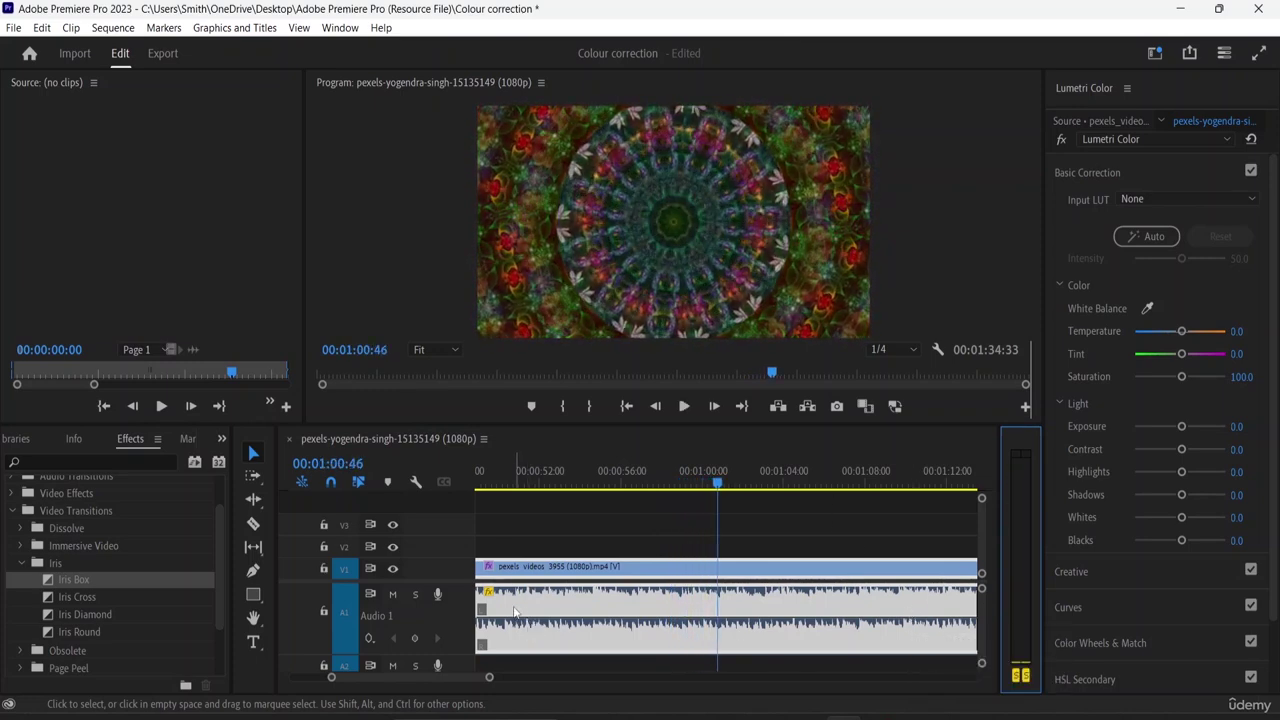
{"action": "scroll", "coordinate": [520, 615], "scroll_direction": "right", "scroll_amount": 2}
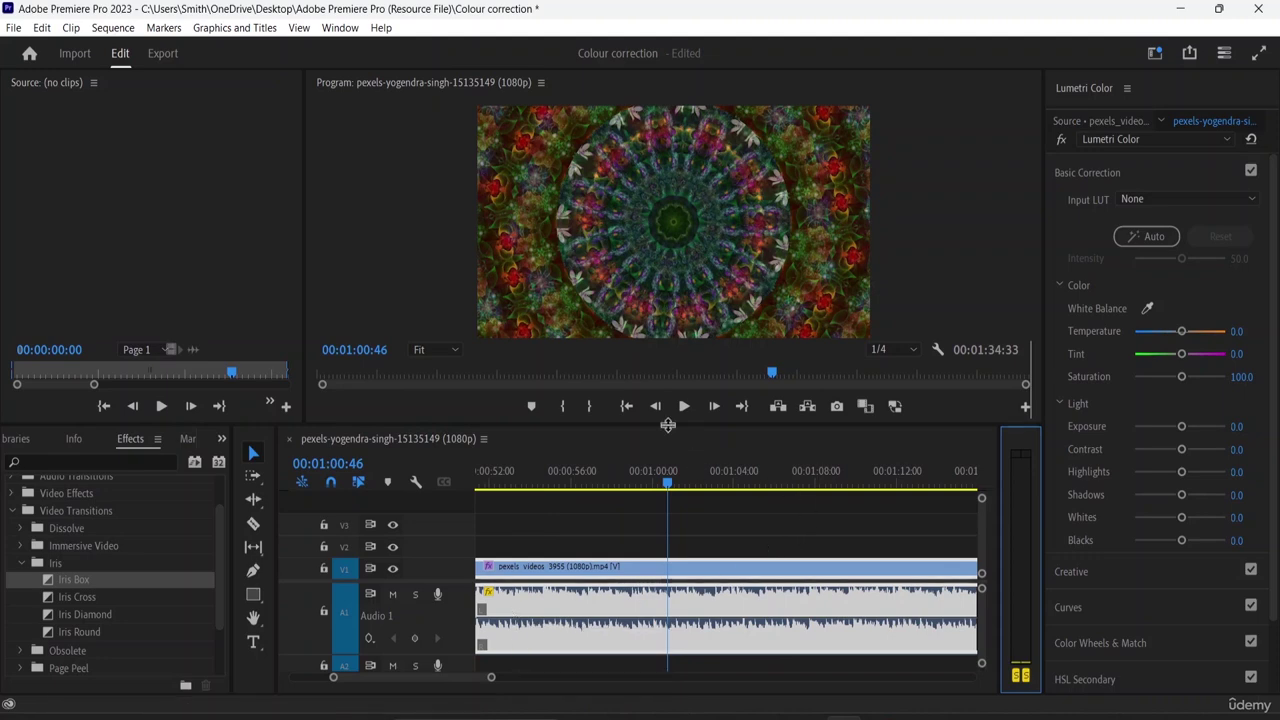
Make the timeline area taller and fit the entire sequence into its view
{"action": "left_click_drag", "start_coordinate": [667, 425], "coordinate": [667, 390]}
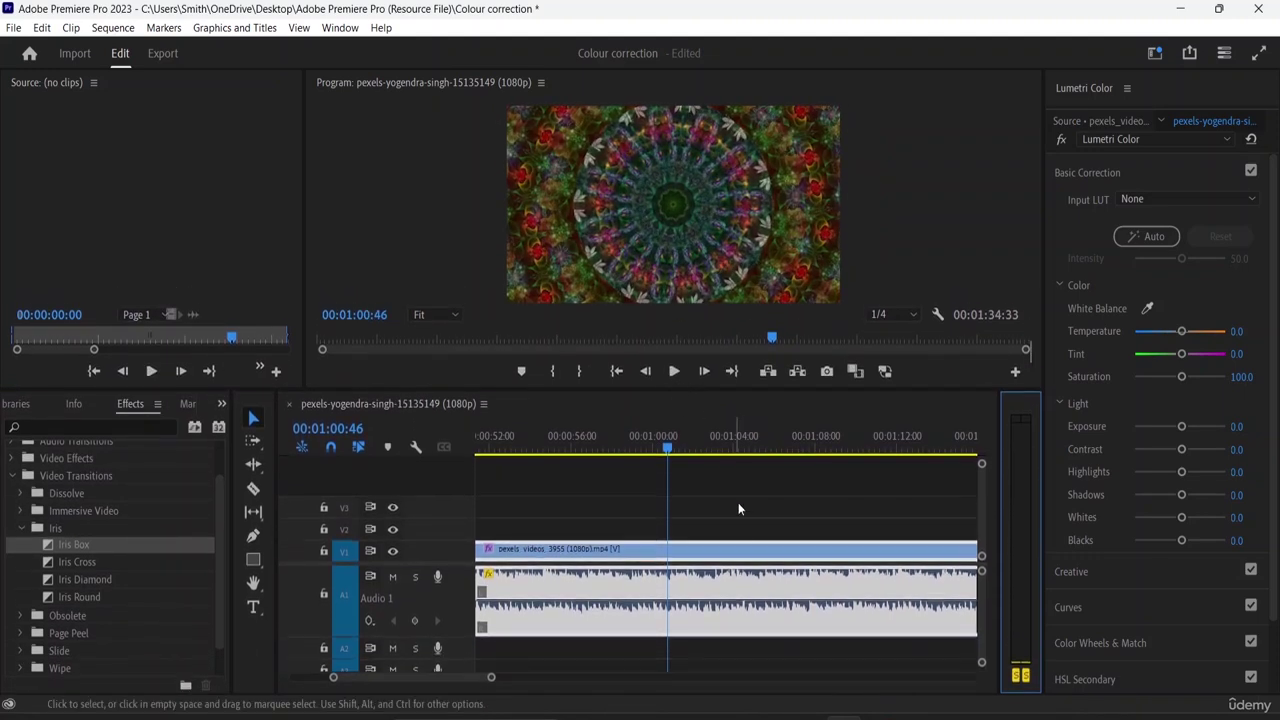
{"action": "left_click", "coordinate": [692, 618]}
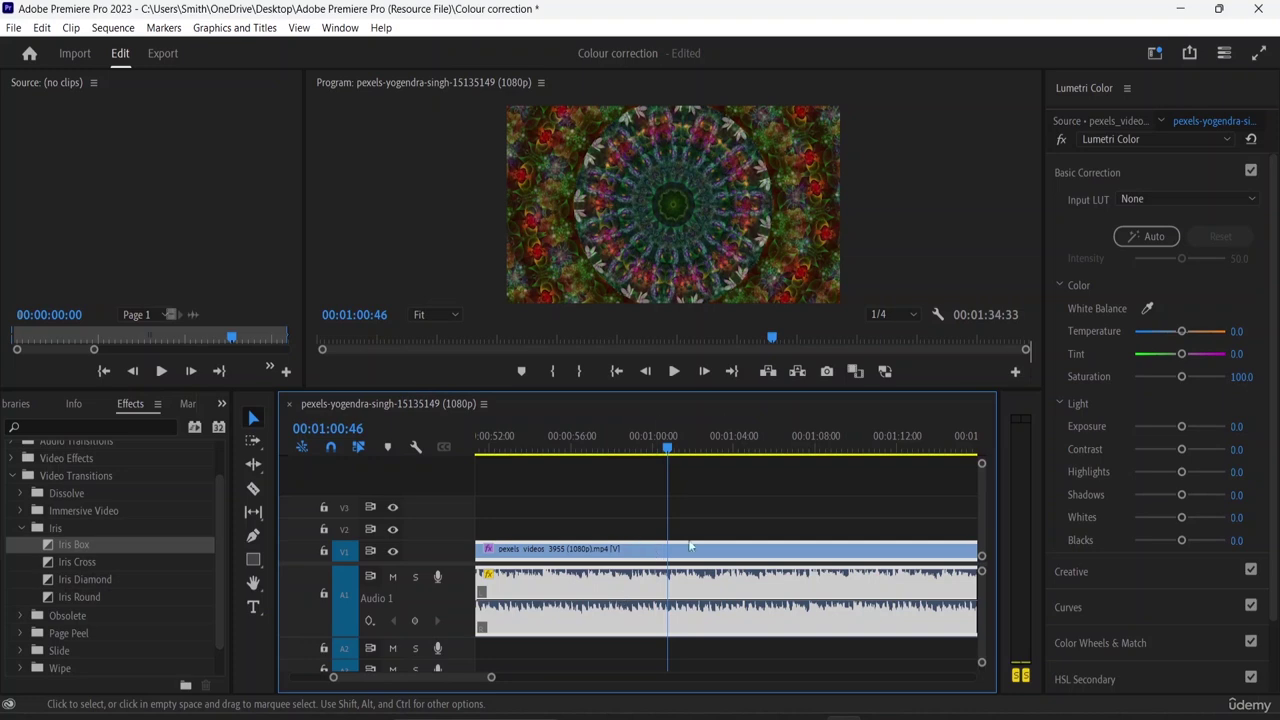
{"action": "scroll", "coordinate": [848, 558], "scroll_direction": "down", "scroll_amount": 6}
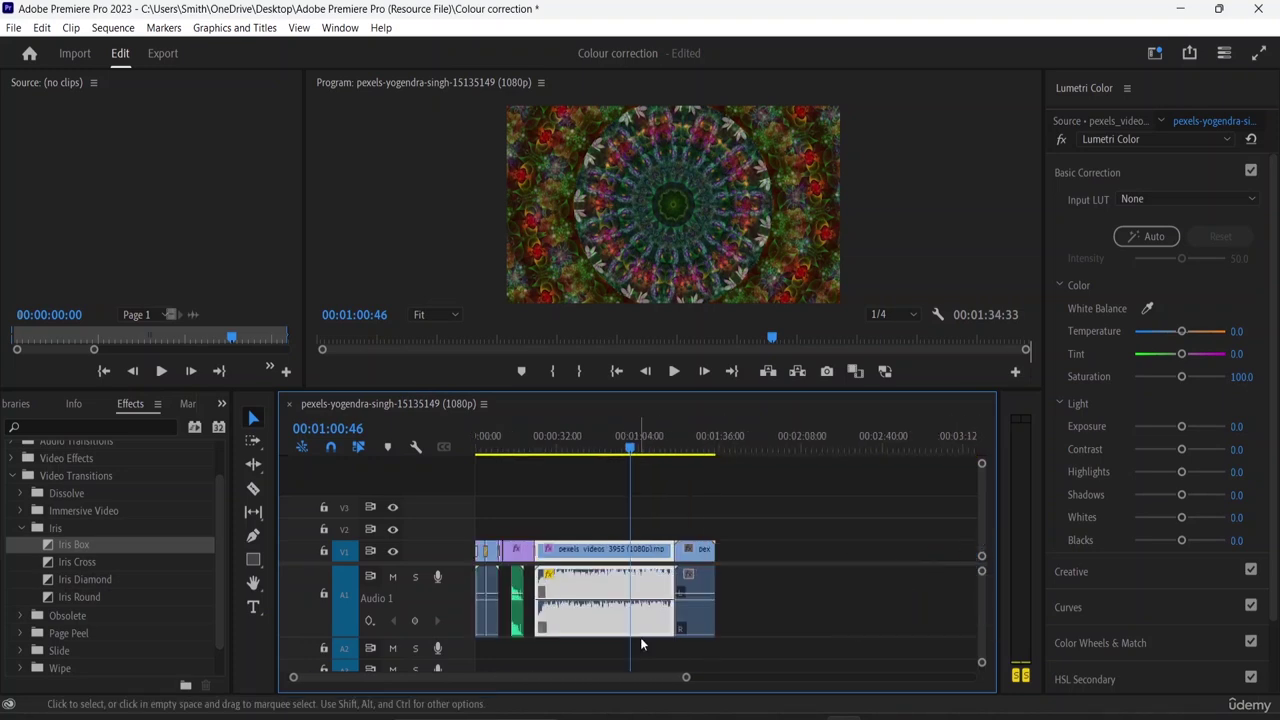
Place the playhead at 00:00:16:33 over the voice-over clip, with the timeline magnified around it
{"action": "left_click", "coordinate": [694, 592]}
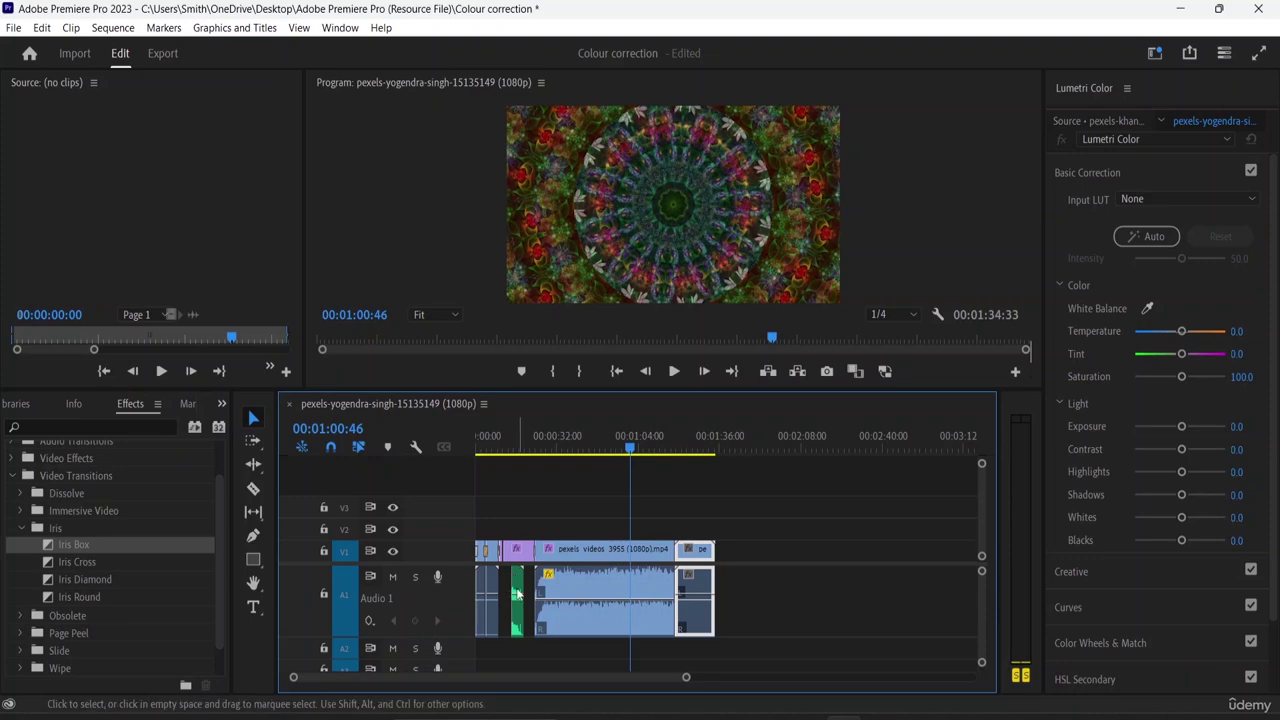
{"action": "left_click", "coordinate": [515, 590]}
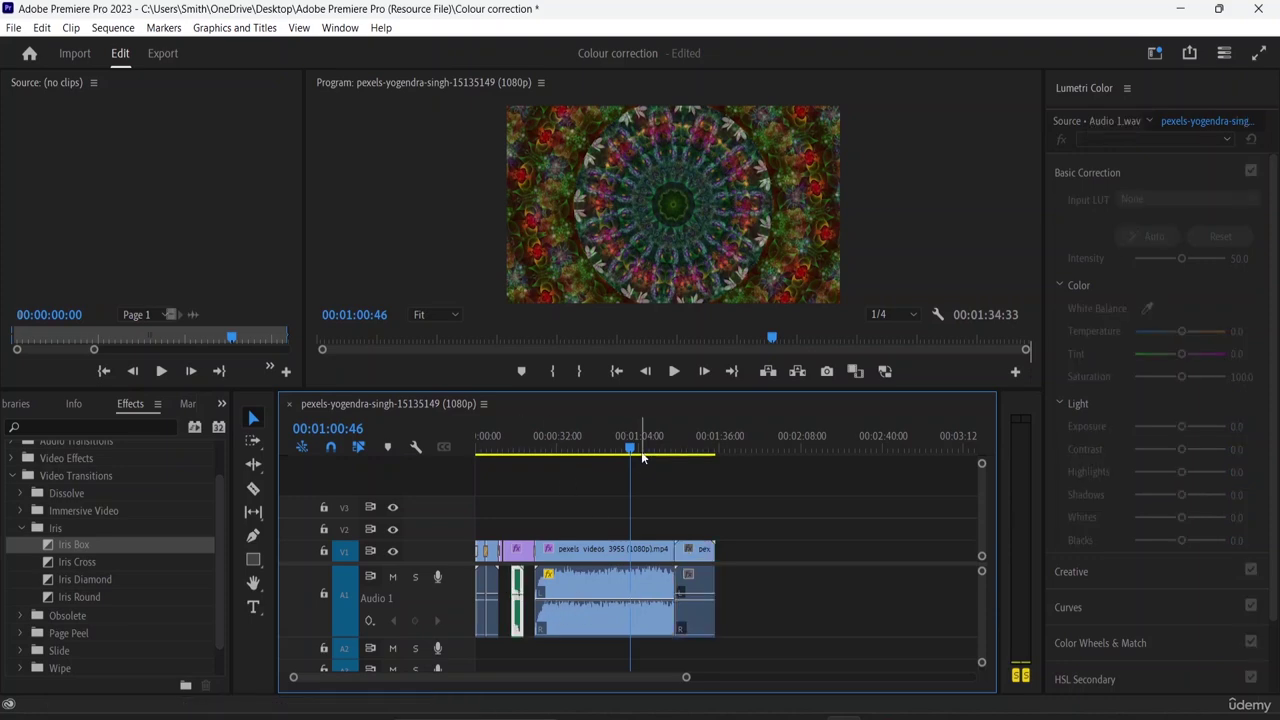
{"action": "left_click", "coordinate": [566, 449]}
{"action": "left_click_drag", "start_coordinate": [560, 464], "coordinate": [521, 468]}
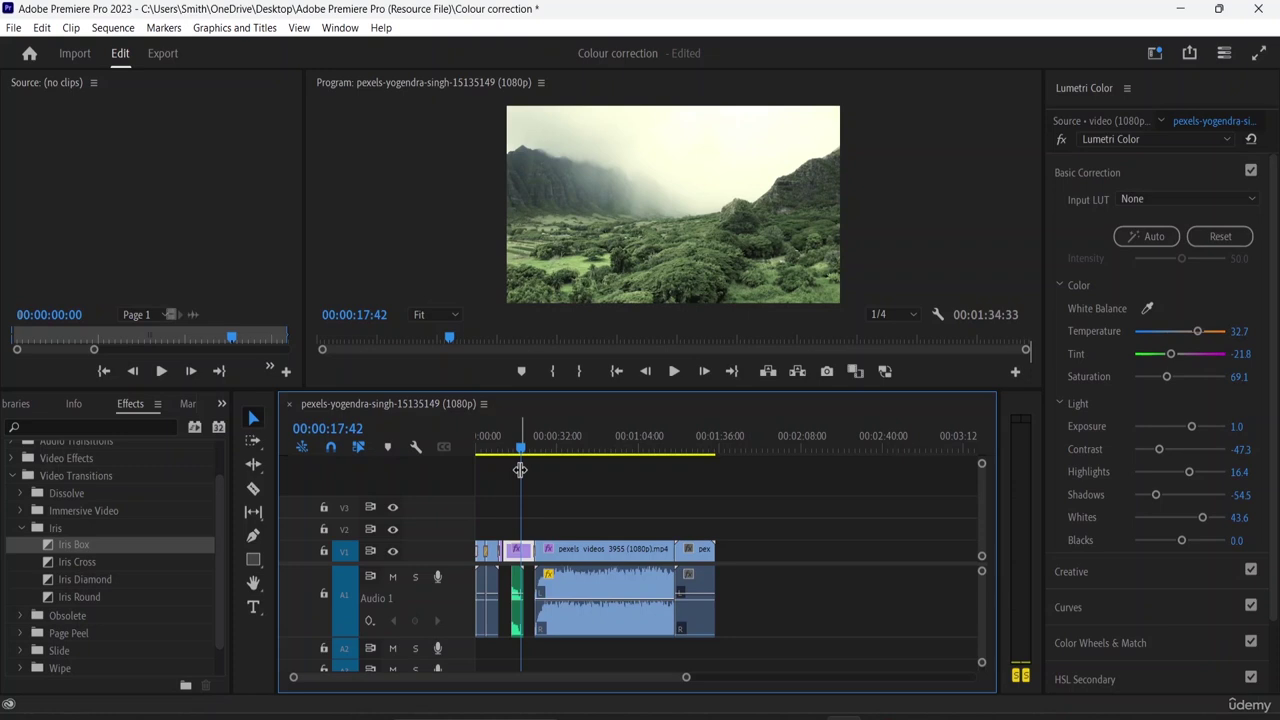
{"action": "key", "text": "equal"}
{"action": "key", "text": "equal"}
{"action": "key", "text": "equal"}
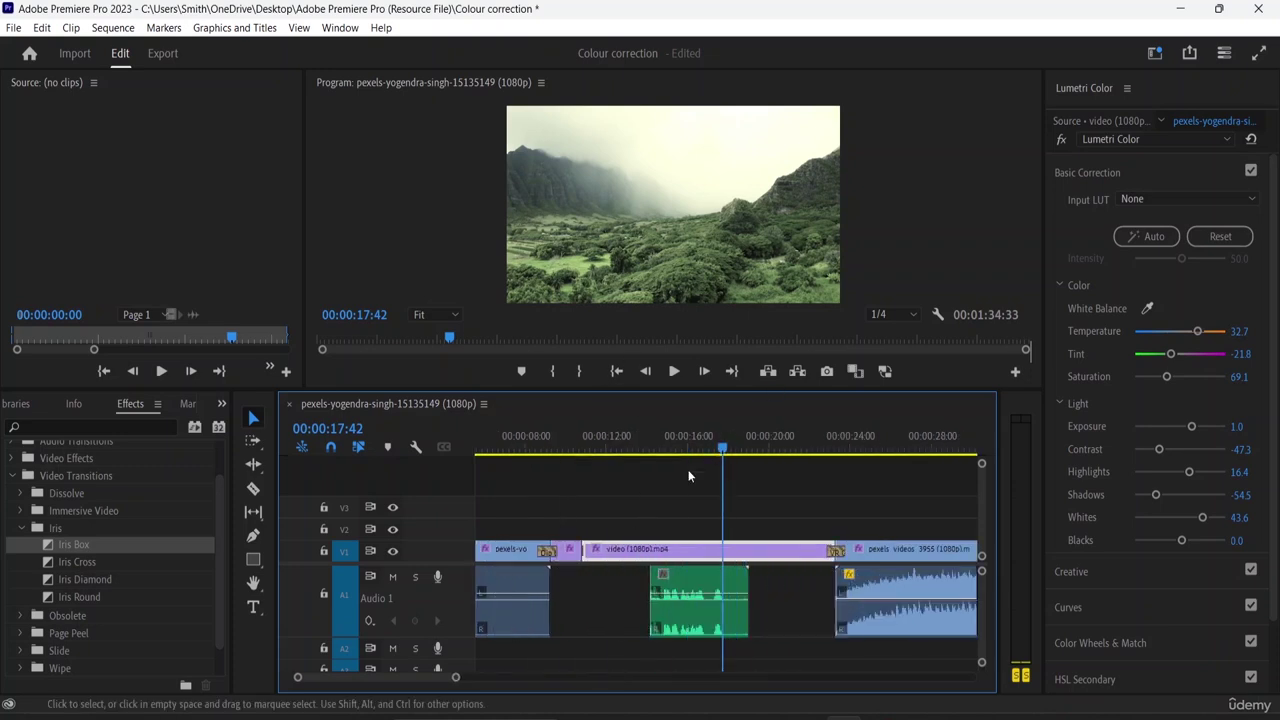
{"action": "left_click_drag", "start_coordinate": [724, 452], "coordinate": [701, 459]}
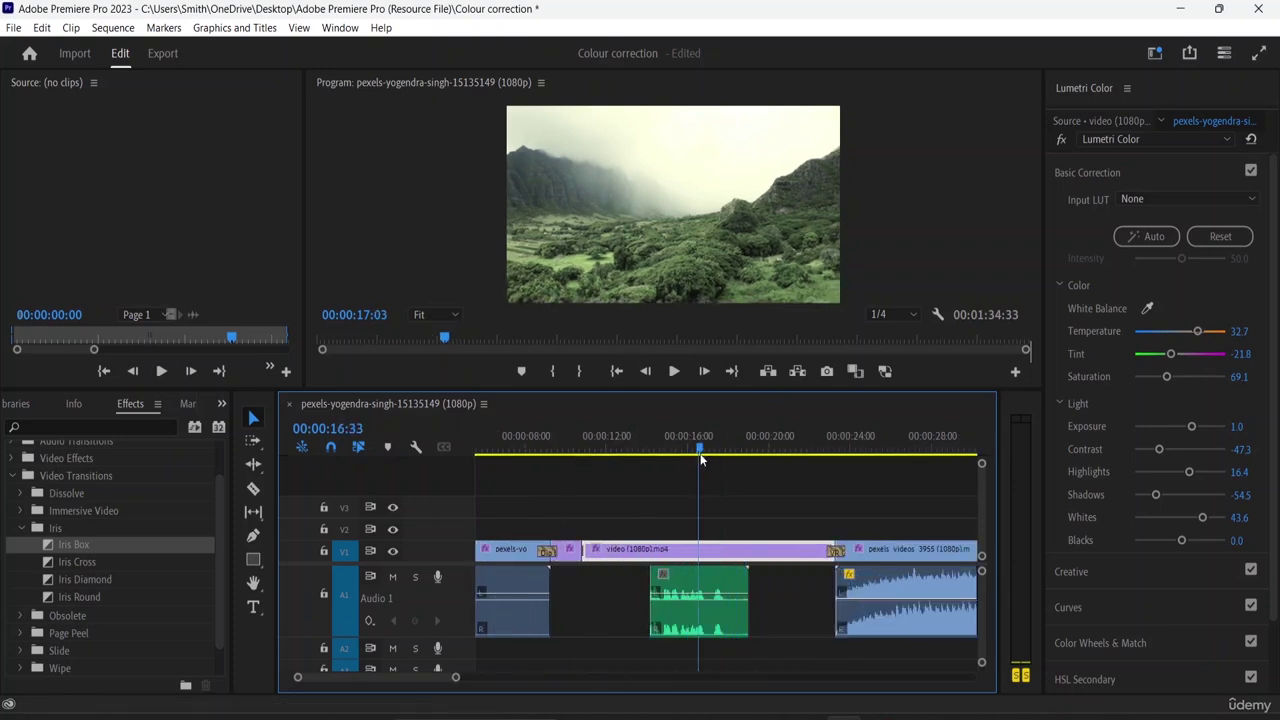
Lower the gain of the green voice-over clip on Audio 1 by adjusting it by -6 dB
{"action": "left_click", "coordinate": [705, 590]}
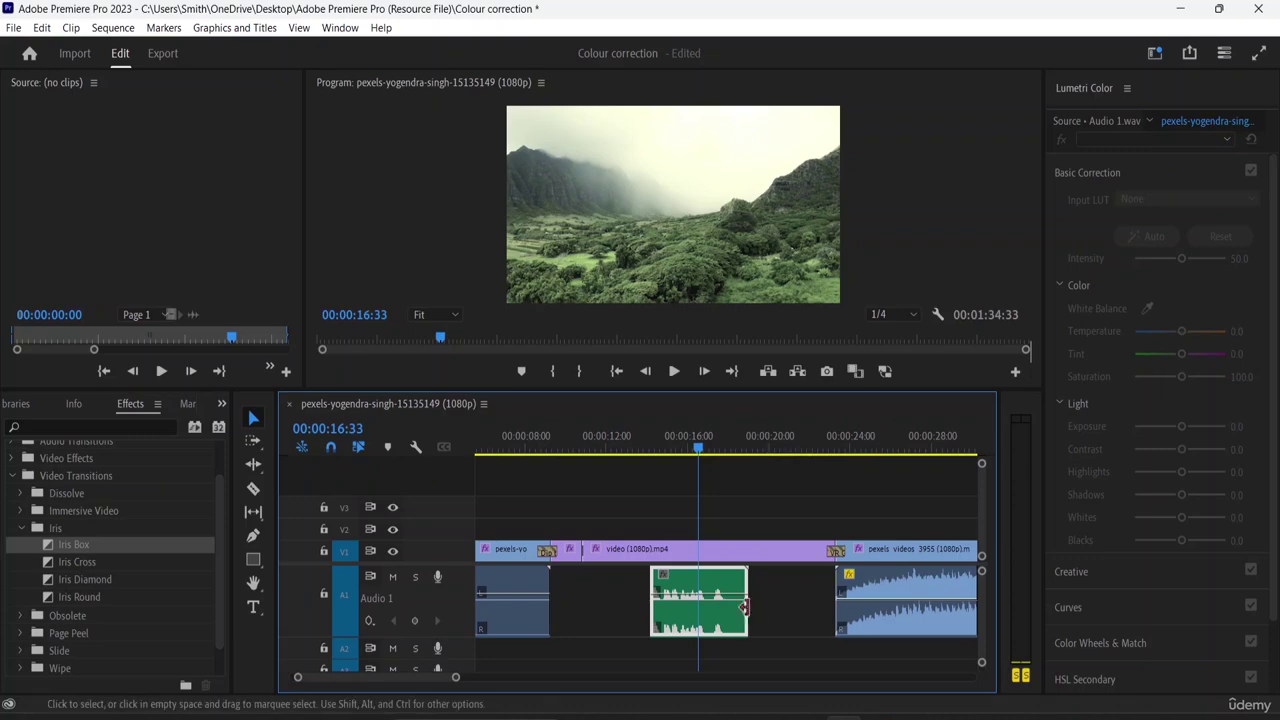
{"action": "right_click", "coordinate": [716, 622]}
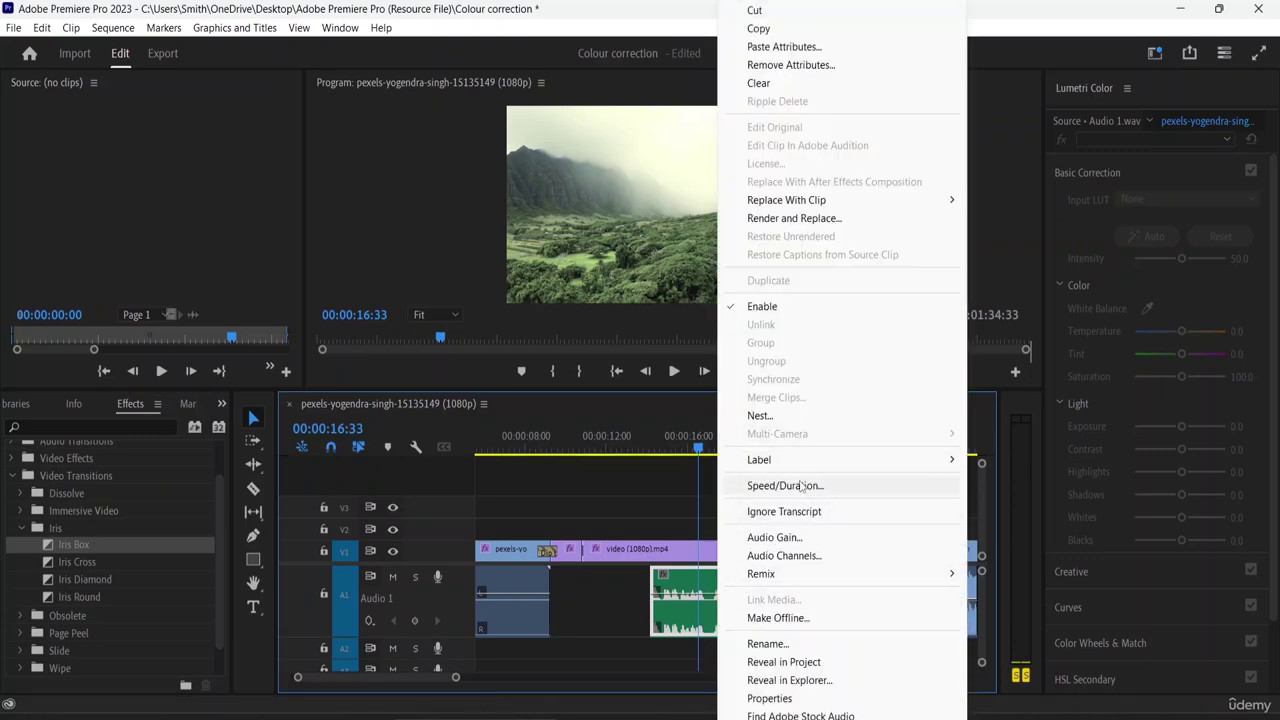
{"action": "left_click", "coordinate": [785, 537]}
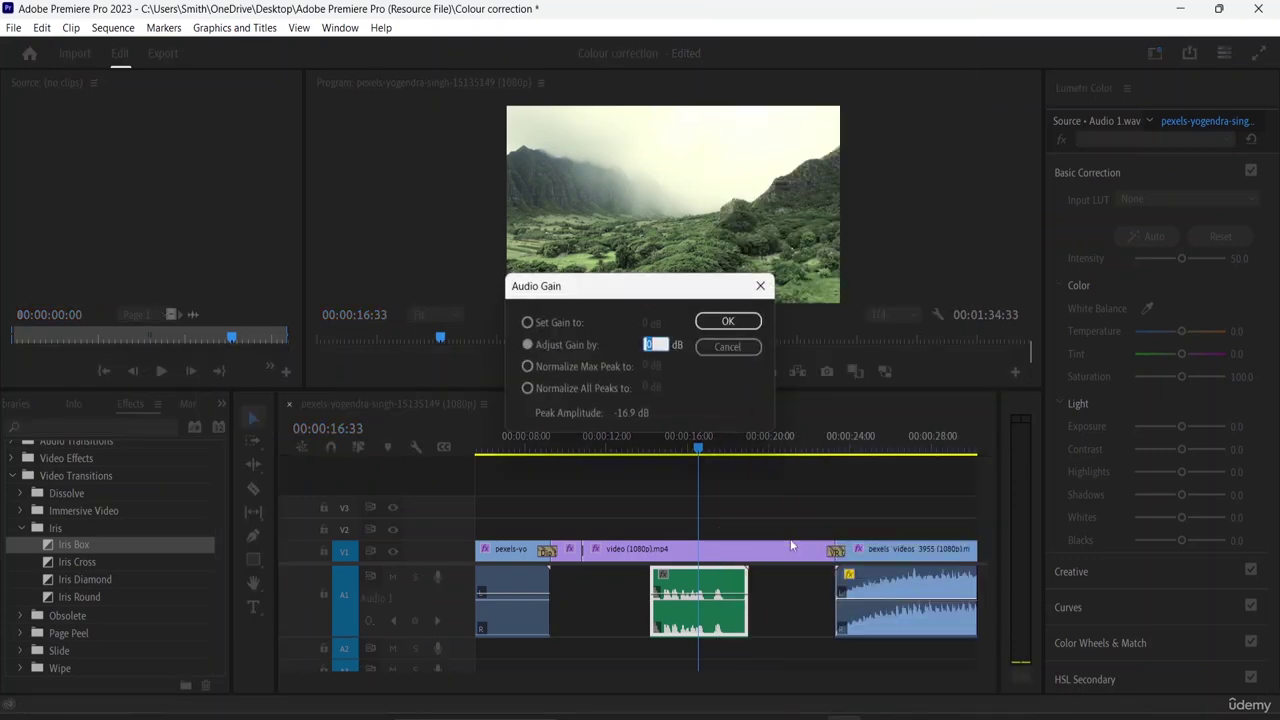
{"action": "left_click", "coordinate": [658, 346]}
{"action": "type", "text": "-6"}
{"action": "left_click", "coordinate": [728, 321]}
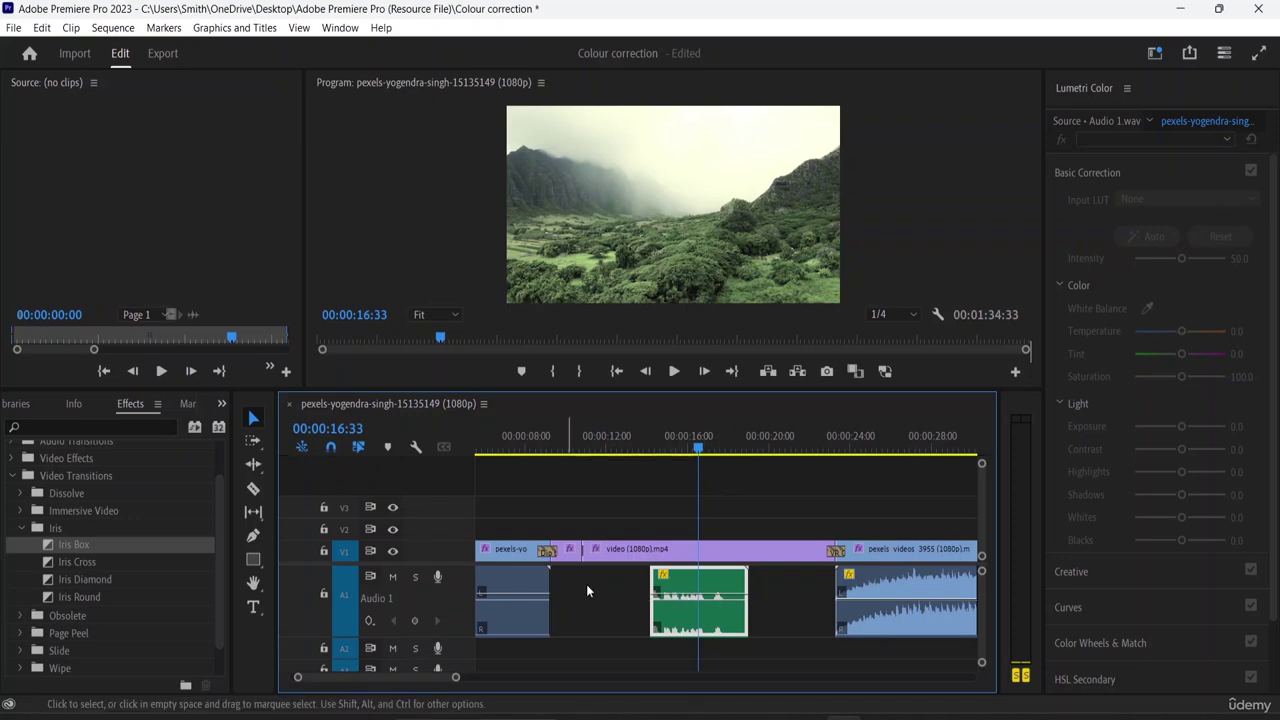
{"action": "left_click", "coordinate": [703, 555]}
{"action": "left_click", "coordinate": [704, 597]}
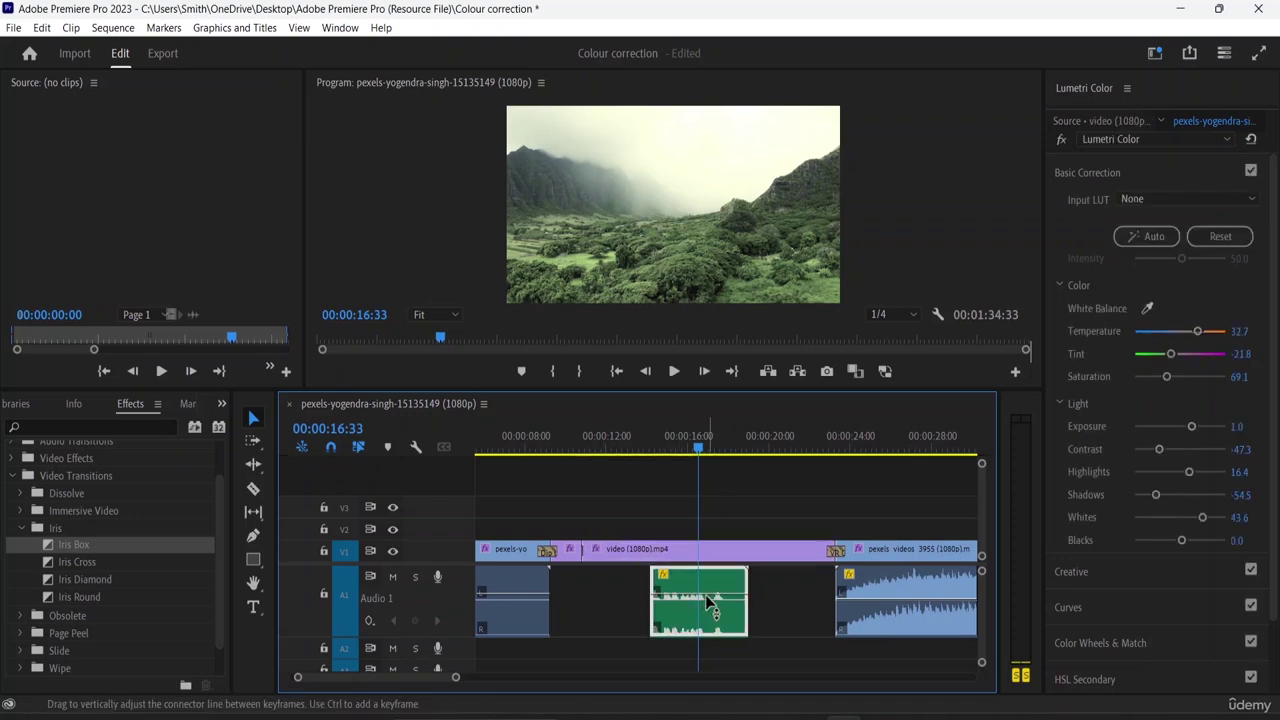
{"action": "left_click", "coordinate": [911, 597]}
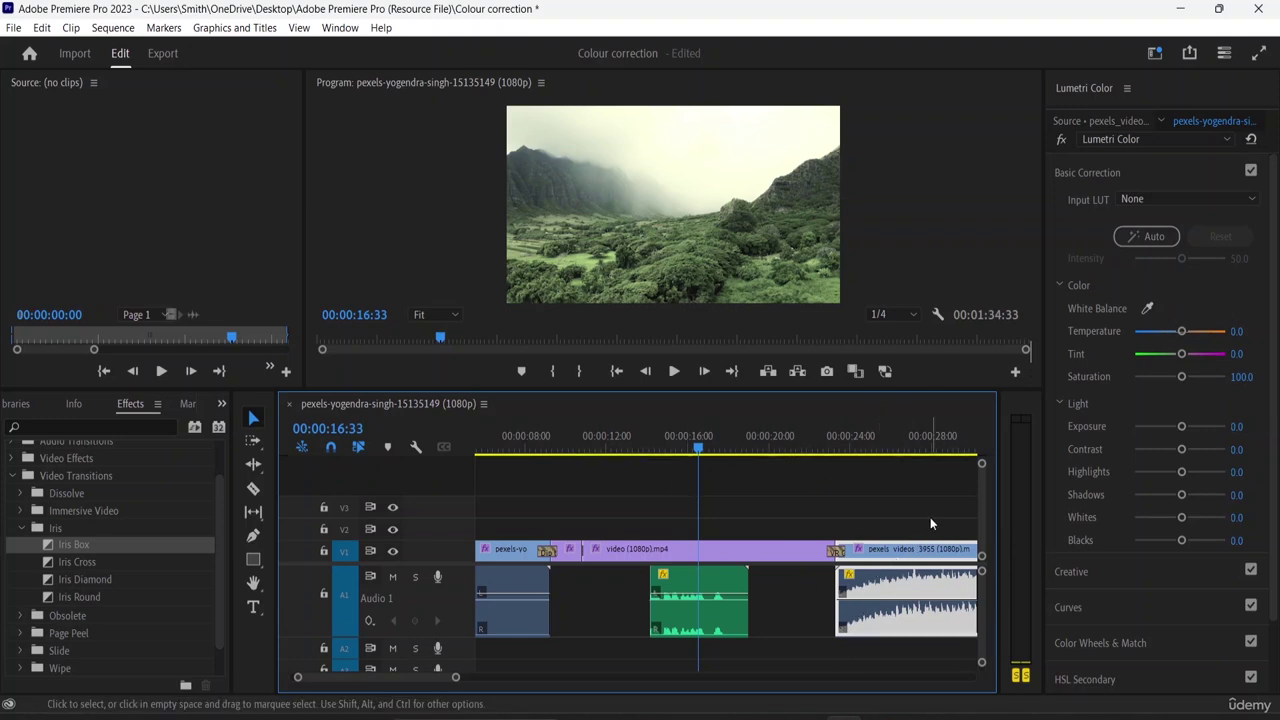
{"action": "left_click_drag", "start_coordinate": [930, 518], "coordinate": [830, 503]}
{"action": "mouse_move", "coordinate": [927, 578]}
{"action": "left_mouse_down"}
{"action": "mouse_move", "coordinate": [780, 590]}
{"action": "mouse_move", "coordinate": [935, 593]}
{"action": "left_mouse_up"}
{"action": "left_click", "coordinate": [807, 667]}
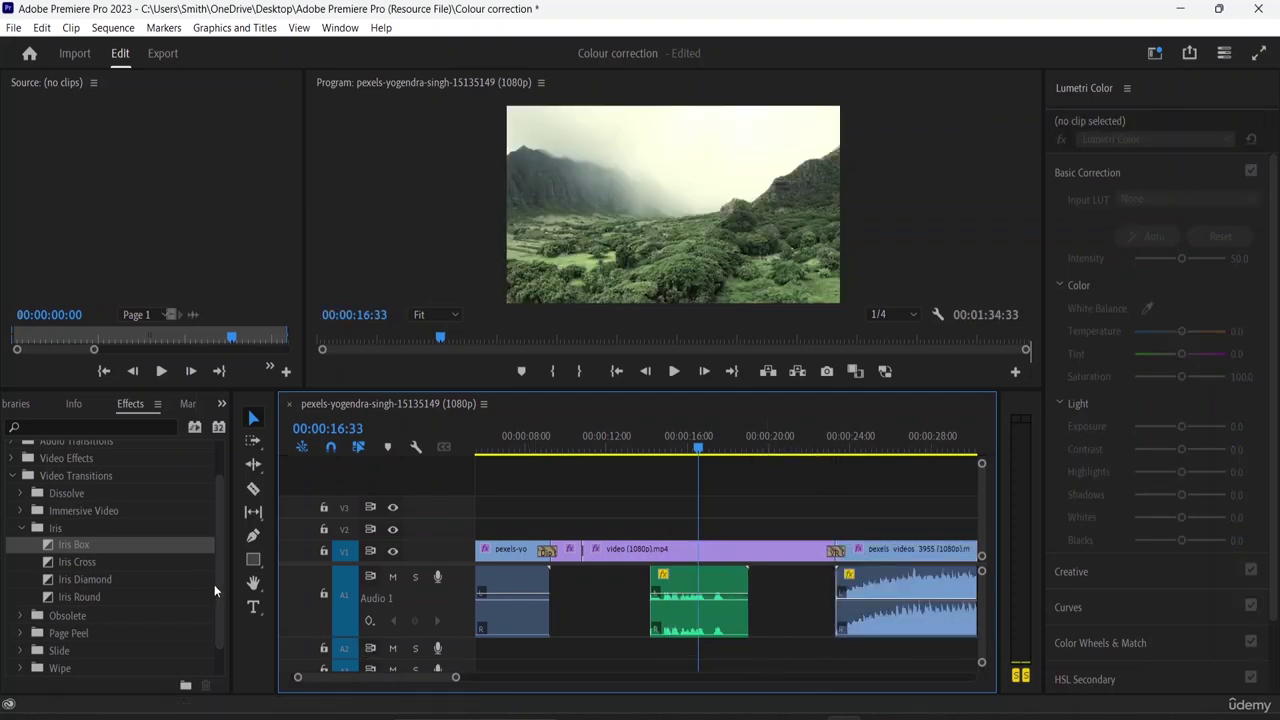
Split the pexels_videos_3955 clip at about 00:01:10 and the pexels-khanh-hoang-minh clip at about 00:01:25 with the Razor tool
{"action": "left_click", "coordinate": [253, 583]}
{"action": "left_click_drag", "start_coordinate": [840, 651], "coordinate": [555, 614]}
{"action": "left_click_drag", "start_coordinate": [869, 666], "coordinate": [573, 603]}
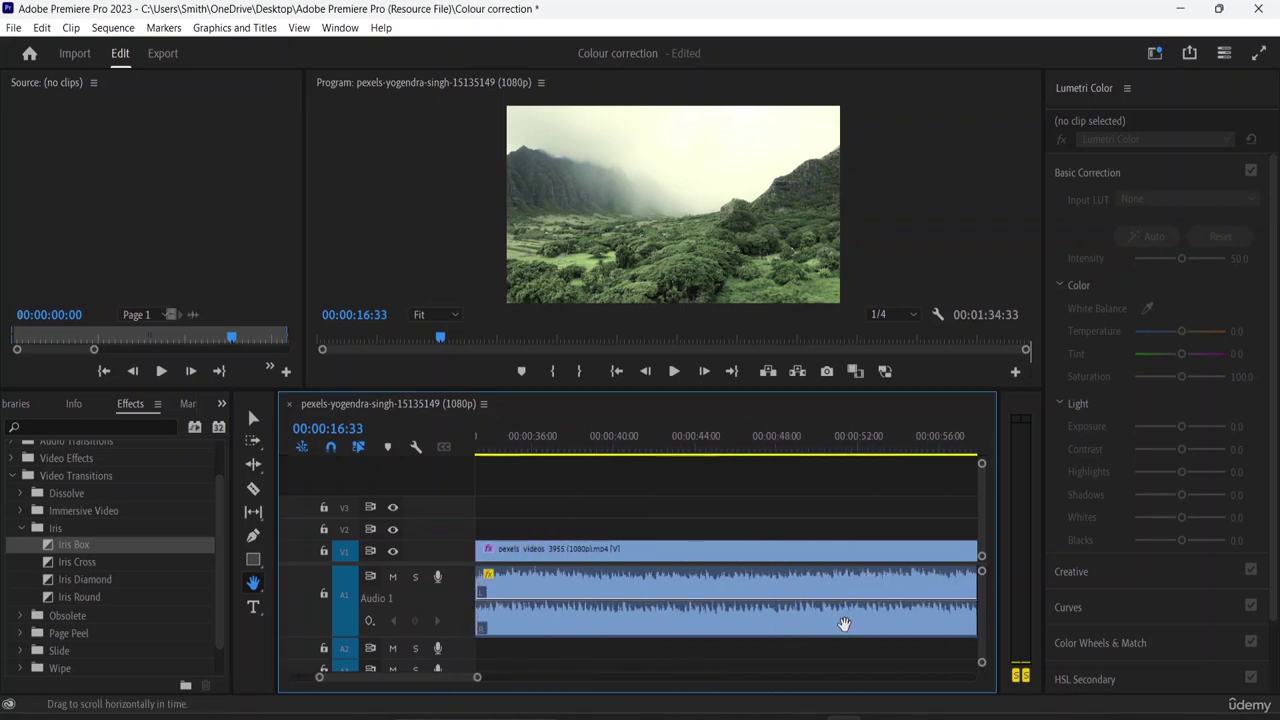
{"action": "left_click_drag", "start_coordinate": [727, 641], "coordinate": [596, 632]}
{"action": "left_click", "coordinate": [813, 673]}
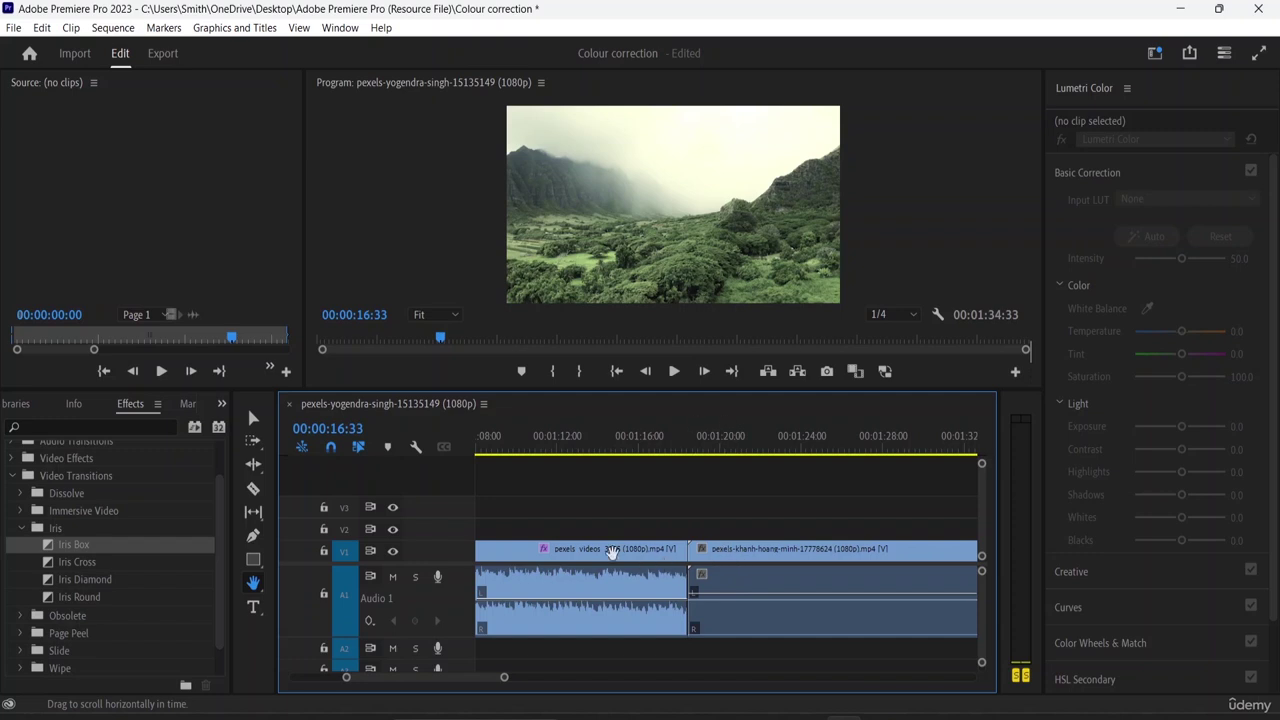
{"action": "left_click", "coordinate": [253, 488]}
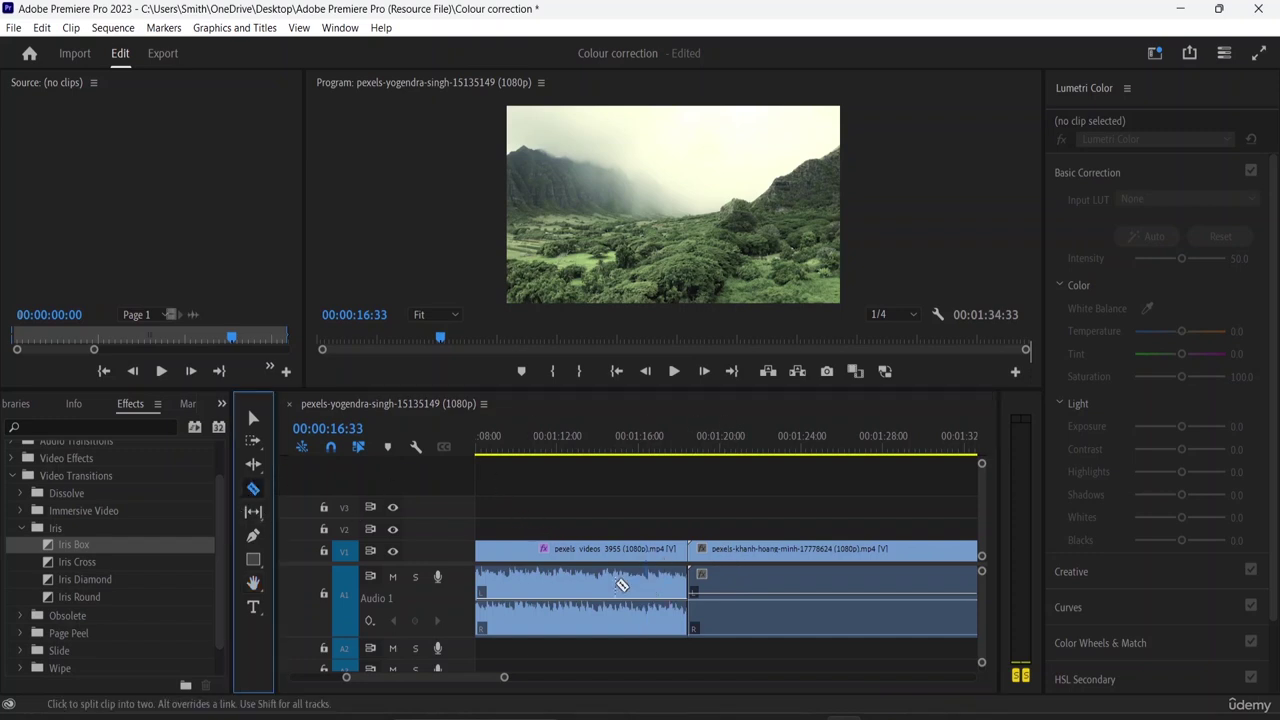
{"action": "left_click", "coordinate": [518, 562]}
{"action": "left_click", "coordinate": [834, 596]}
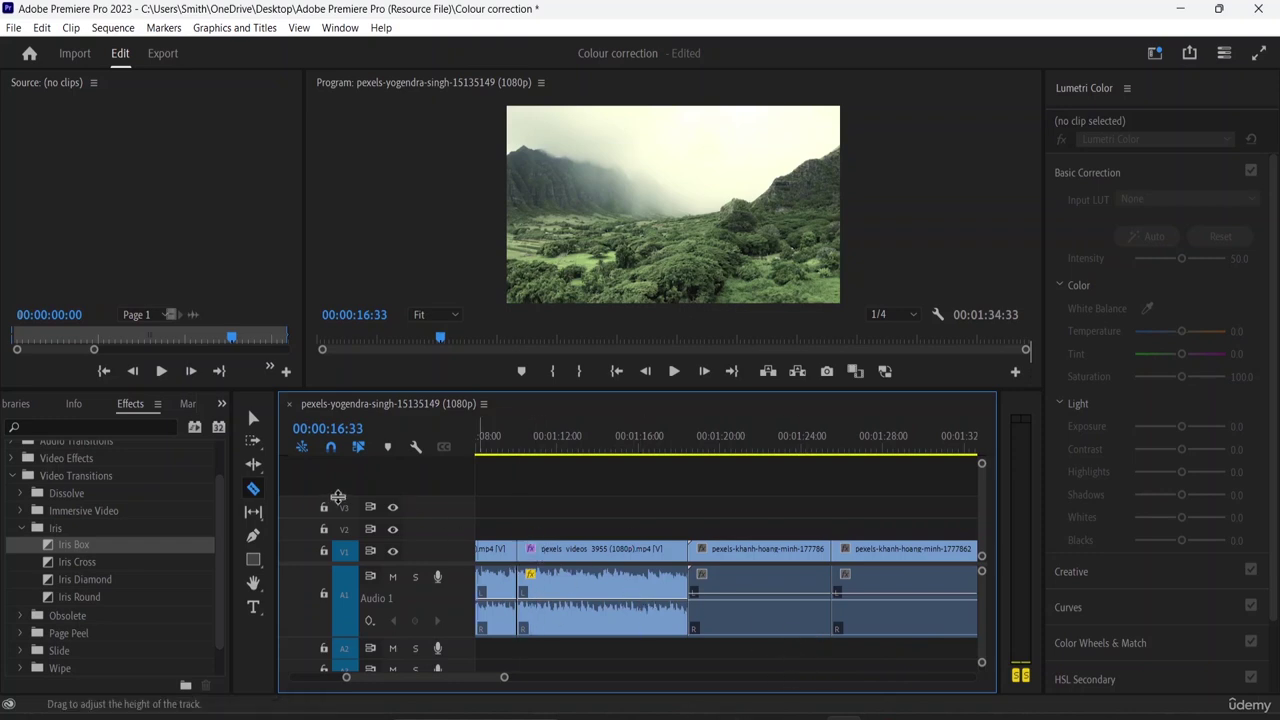
Delete the two pieces between the cuts and move the remaining pexels-khanh-hoang-minh piece against the end of the pexels_videos_3955 clip
{"action": "left_click", "coordinate": [253, 418]}
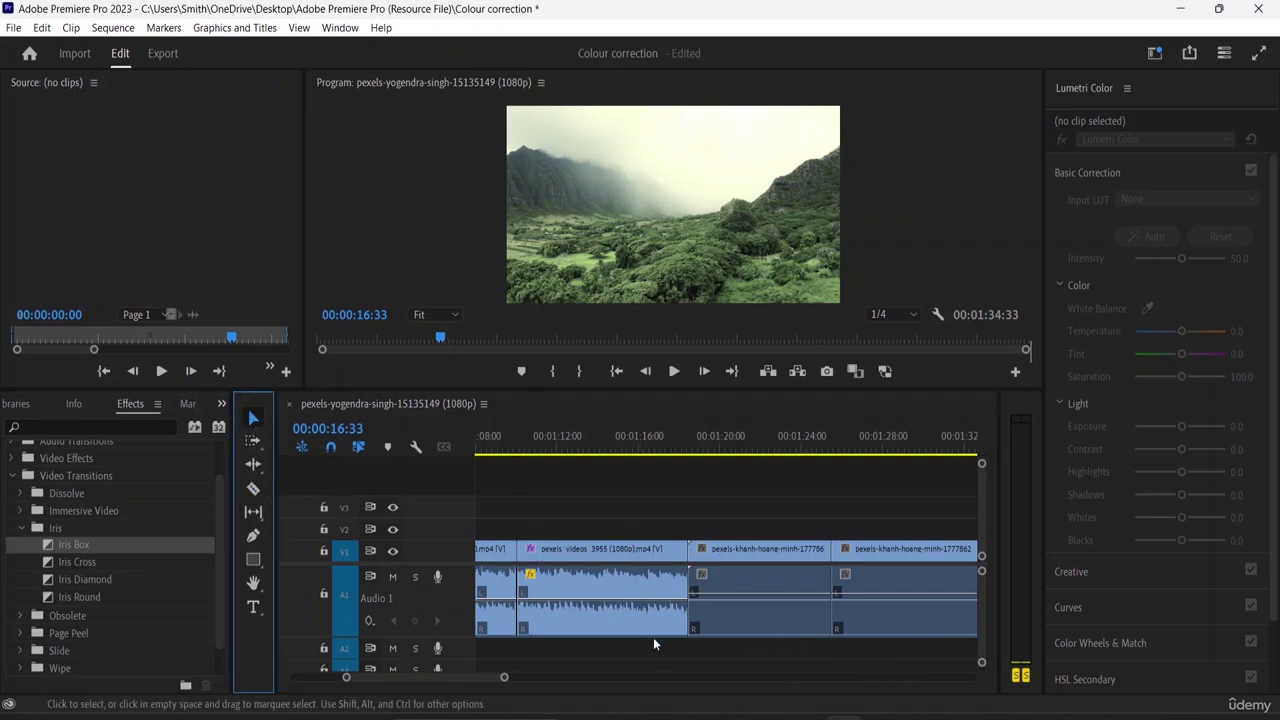
{"action": "left_click", "coordinate": [600, 592]}
{"action": "left_click", "coordinate": [741, 608]}
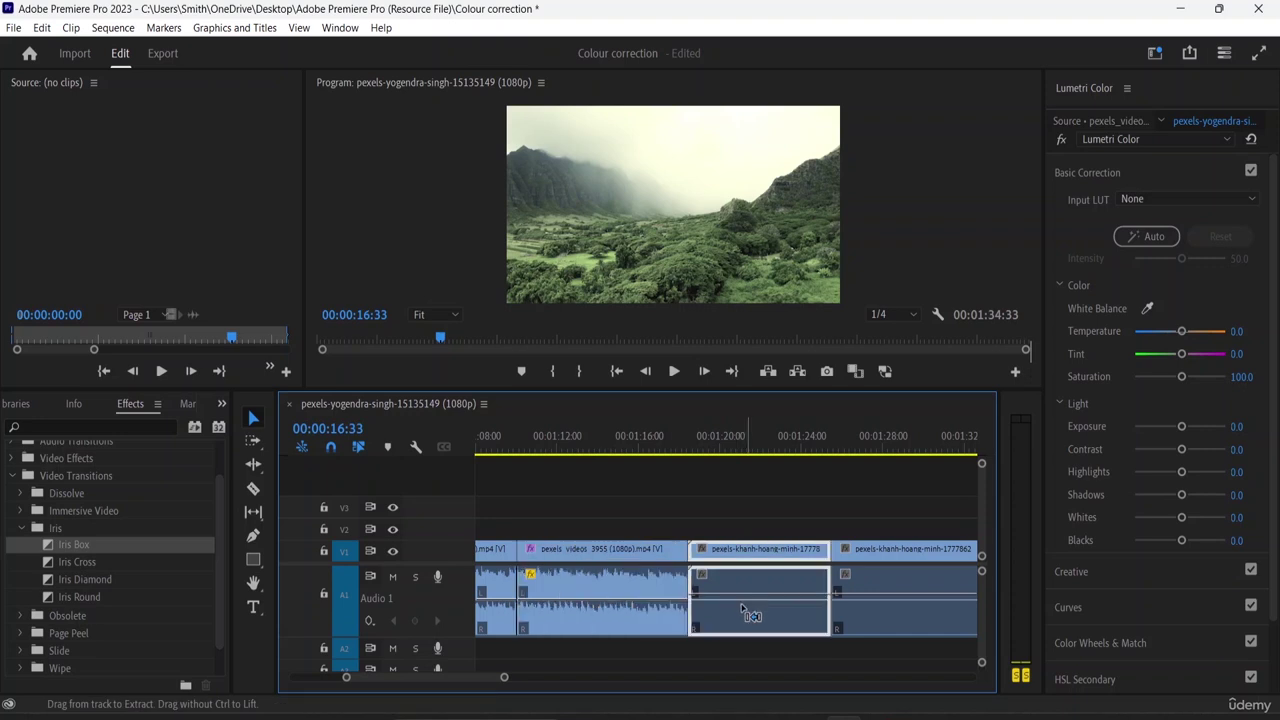
{"action": "left_click", "coordinate": [657, 538]}
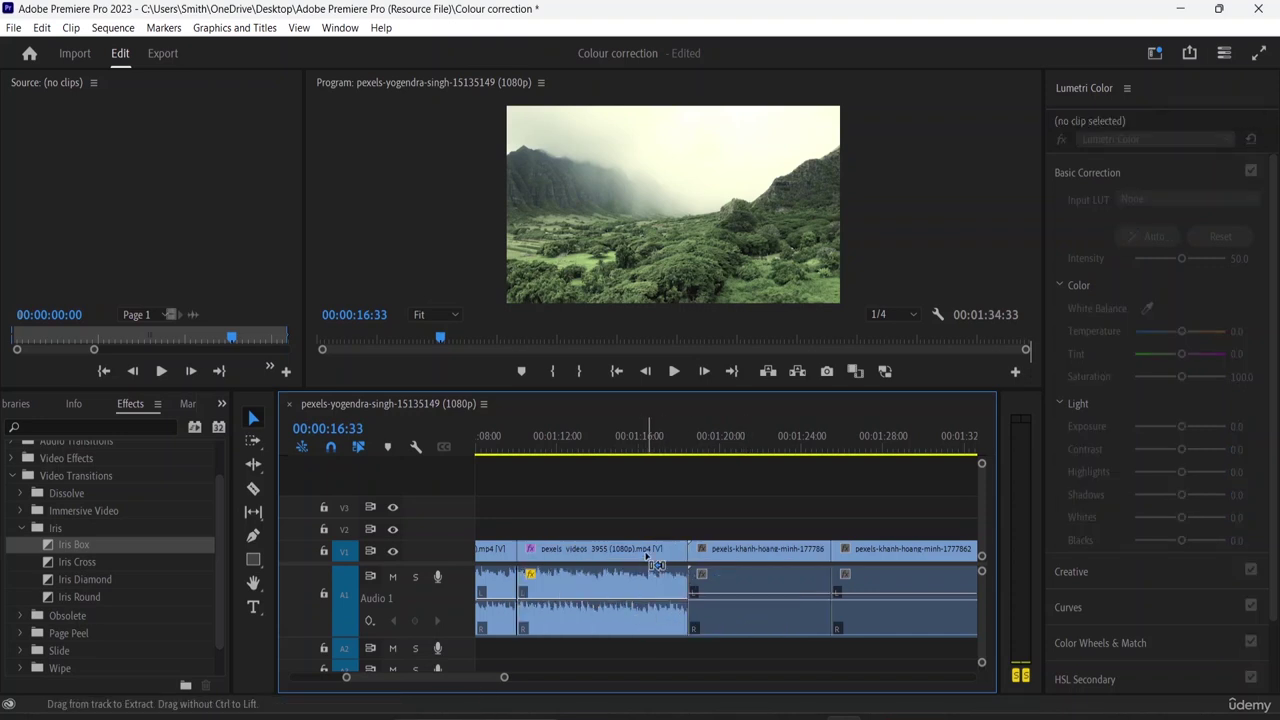
{"action": "left_click", "coordinate": [647, 557]}
{"action": "left_click", "coordinate": [723, 558]}
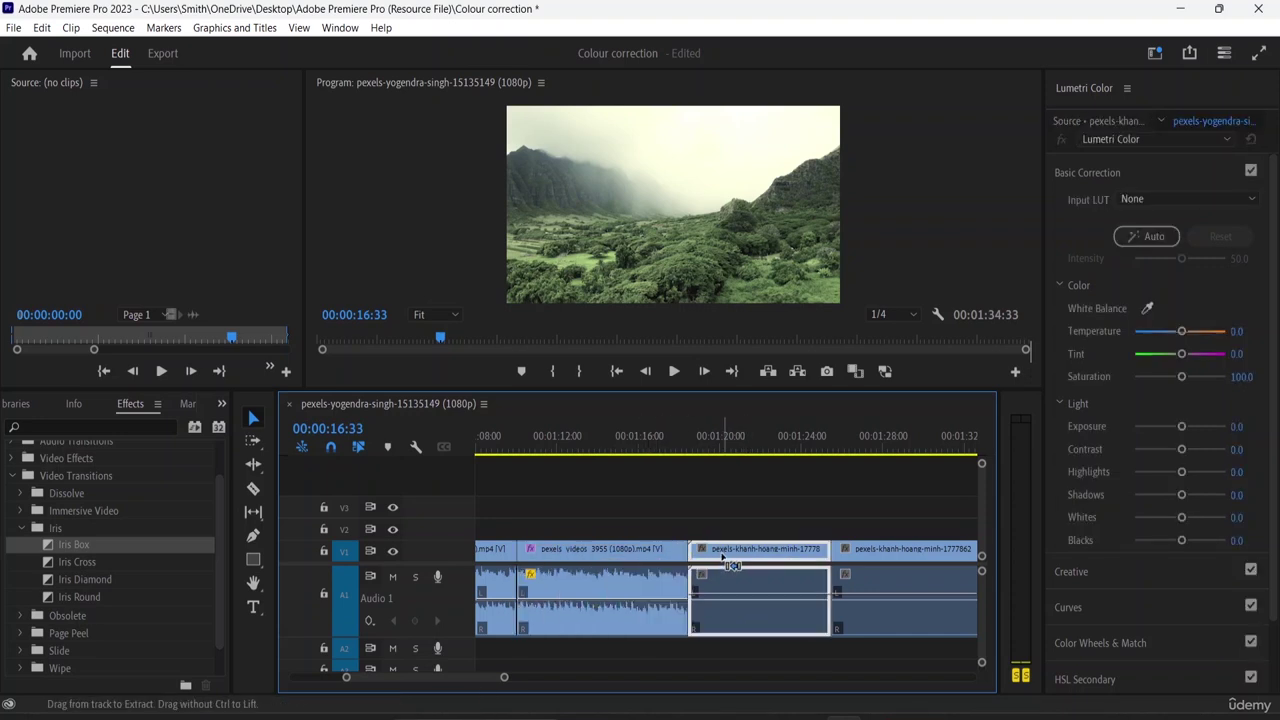
{"action": "left_click_drag", "start_coordinate": [587, 524], "coordinate": [749, 606]}
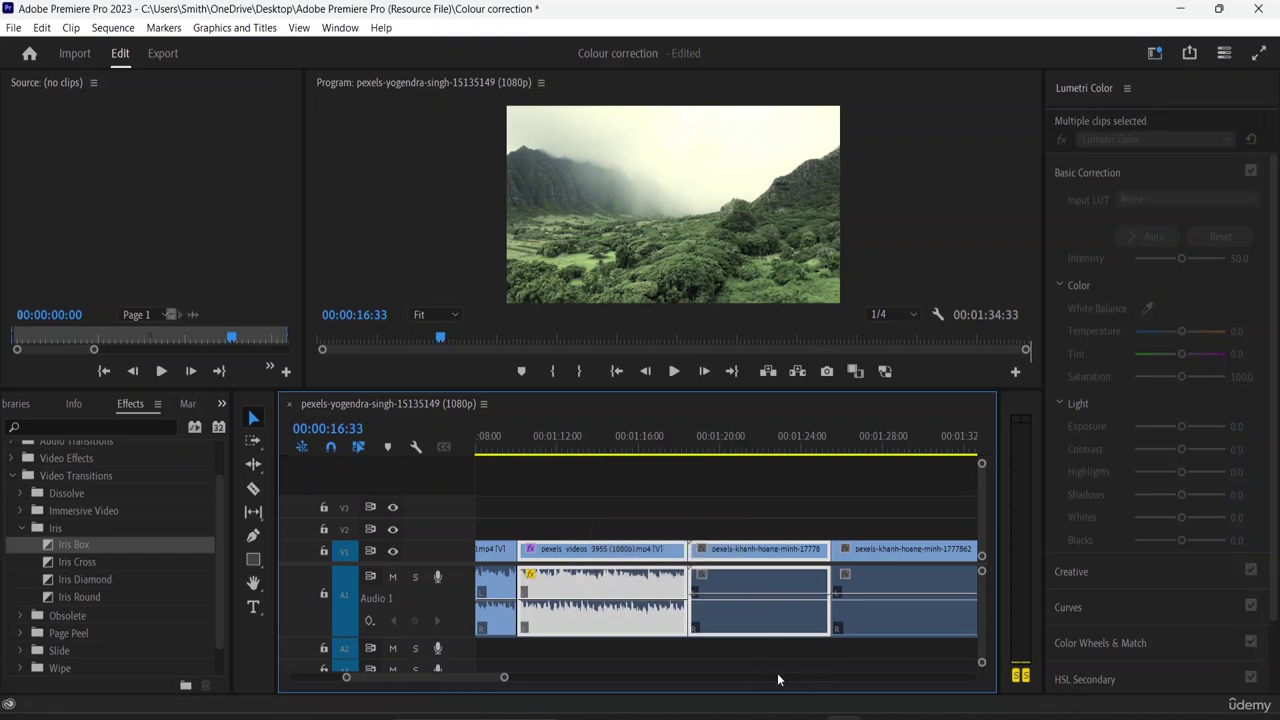
{"action": "key", "text": "Delete"}
{"action": "left_click_drag", "start_coordinate": [895, 559], "coordinate": [590, 549]}
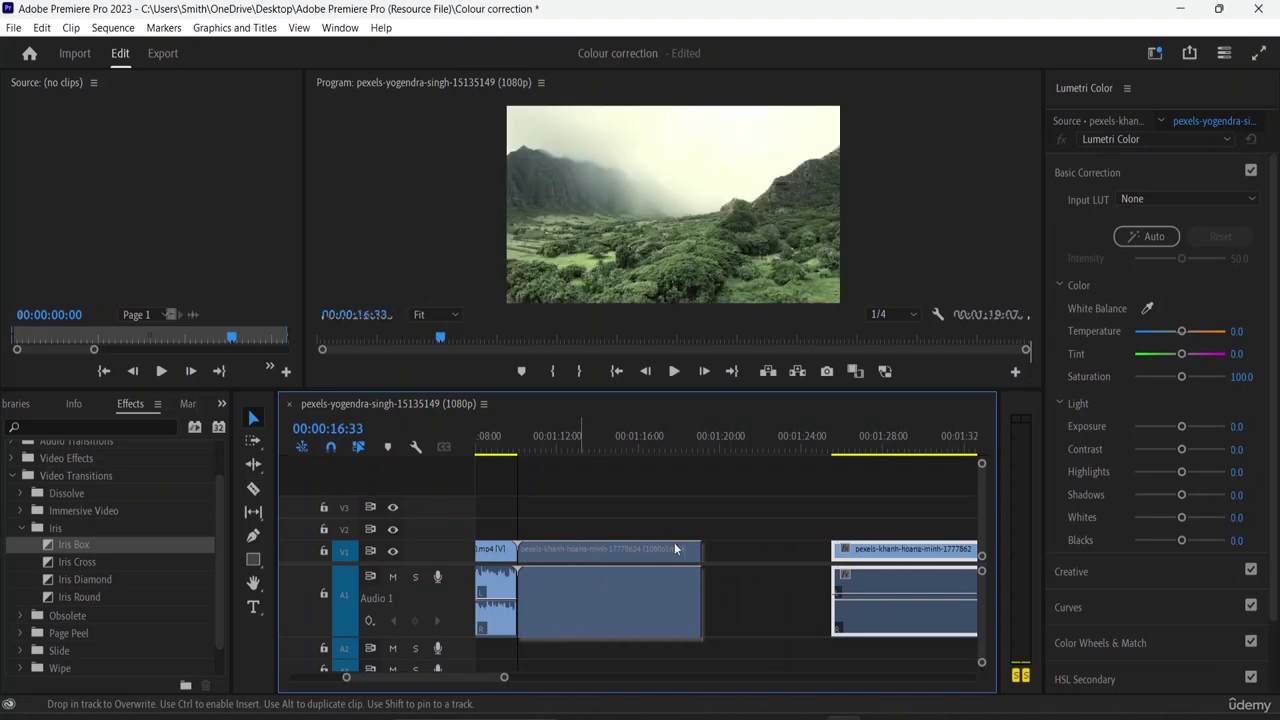
{"action": "left_click", "coordinate": [800, 564]}
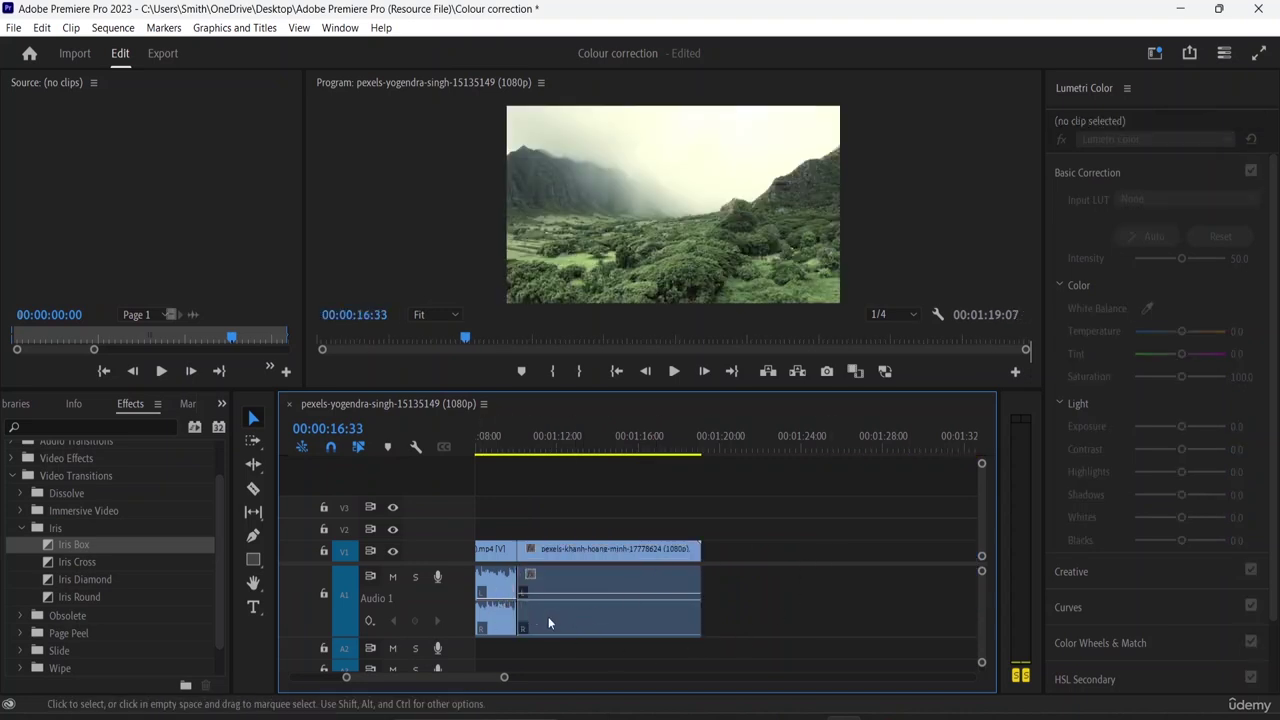
Show the Essential Sound settings for the pexels_videos_3955 clip
{"action": "left_click", "coordinate": [1127, 90]}
{"action": "left_click", "coordinate": [1131, 89]}
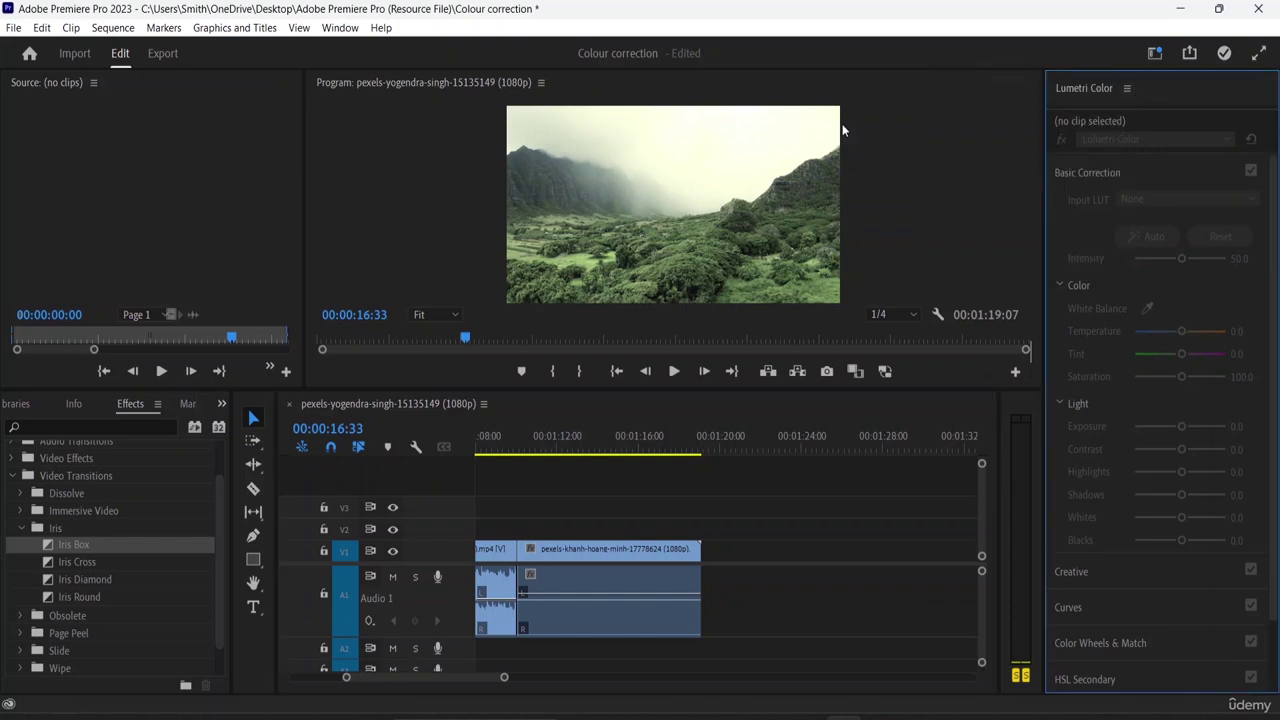
{"action": "left_click", "coordinate": [337, 30]}
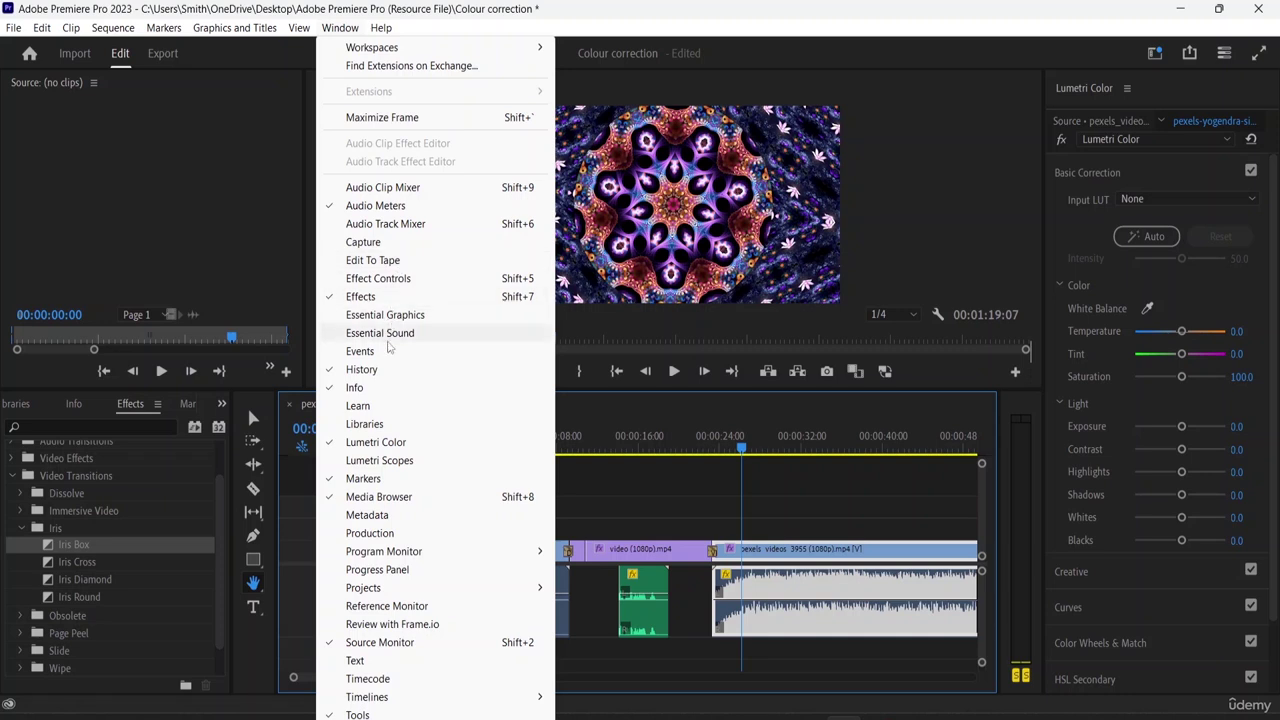
{"action": "left_click", "coordinate": [385, 334]}
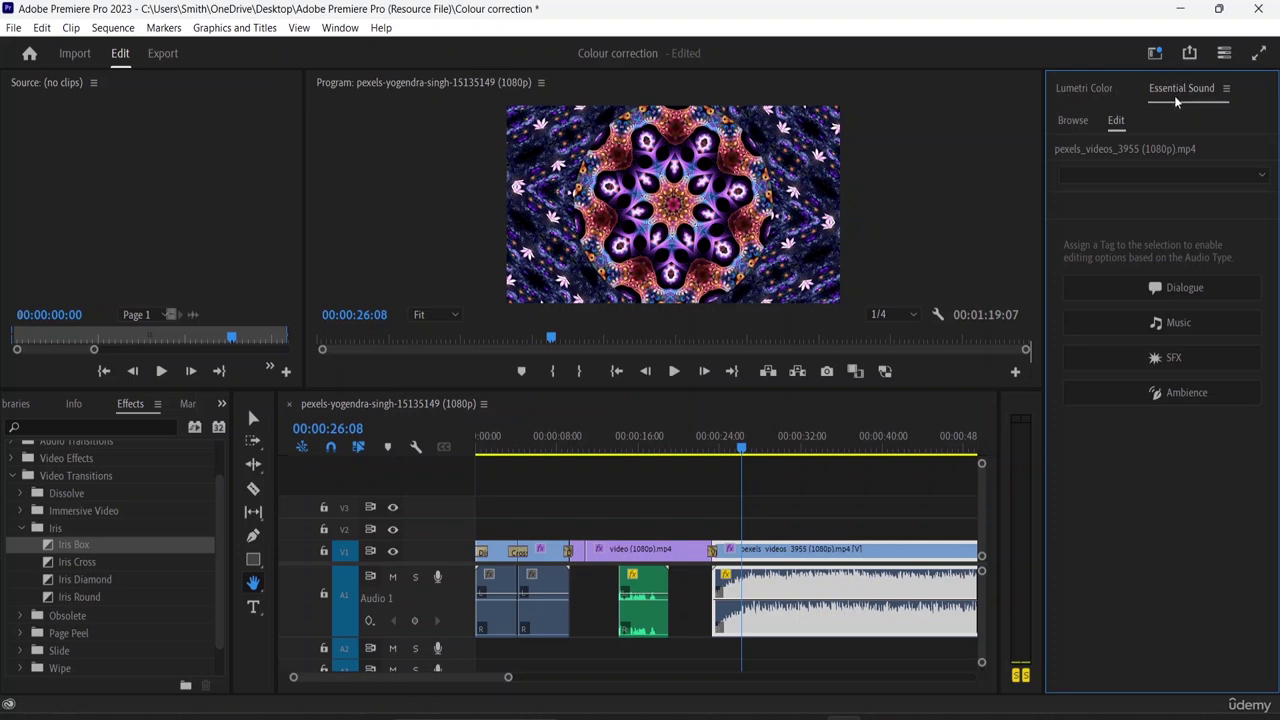
{"action": "left_click", "coordinate": [1100, 88]}
{"action": "left_click", "coordinate": [1175, 90]}
Tag the pexels_videos_3955 clip as Dialogue, then enable Dynamics under Clarity and reanalyze it
{"action": "left_click", "coordinate": [1155, 290]}
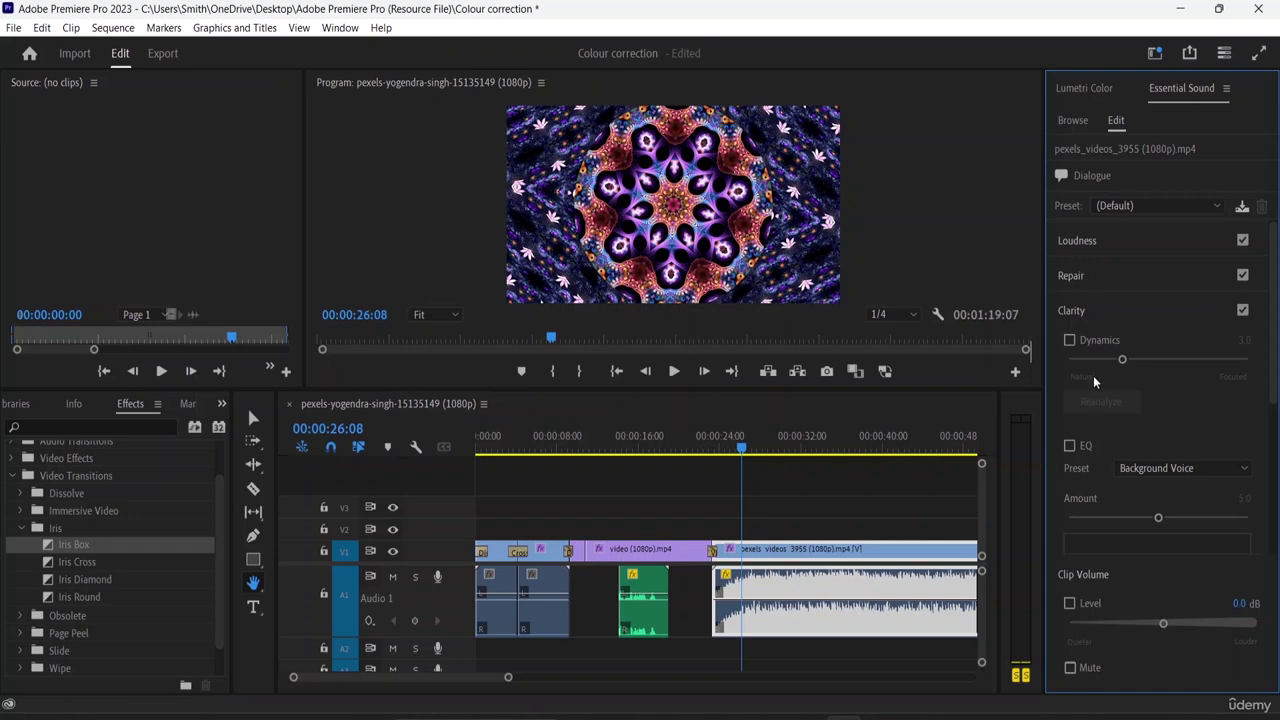
{"action": "left_click", "coordinate": [1071, 340]}
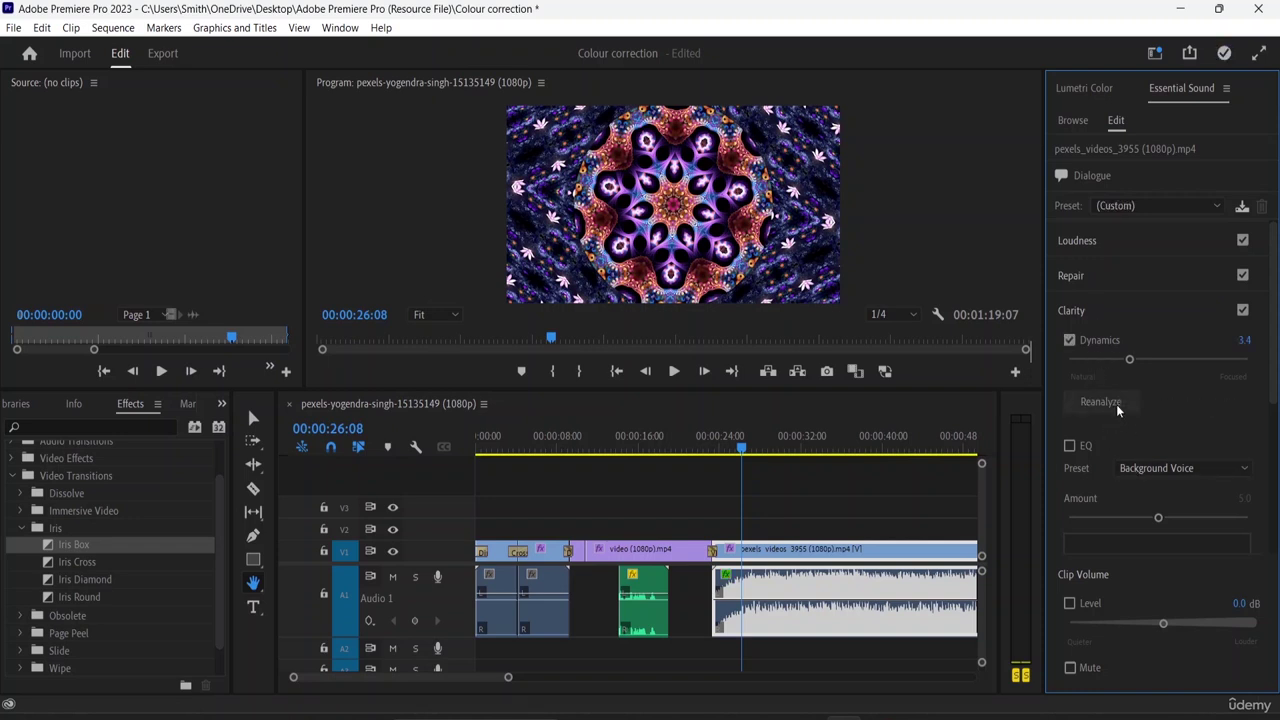
{"action": "left_click", "coordinate": [1112, 403]}
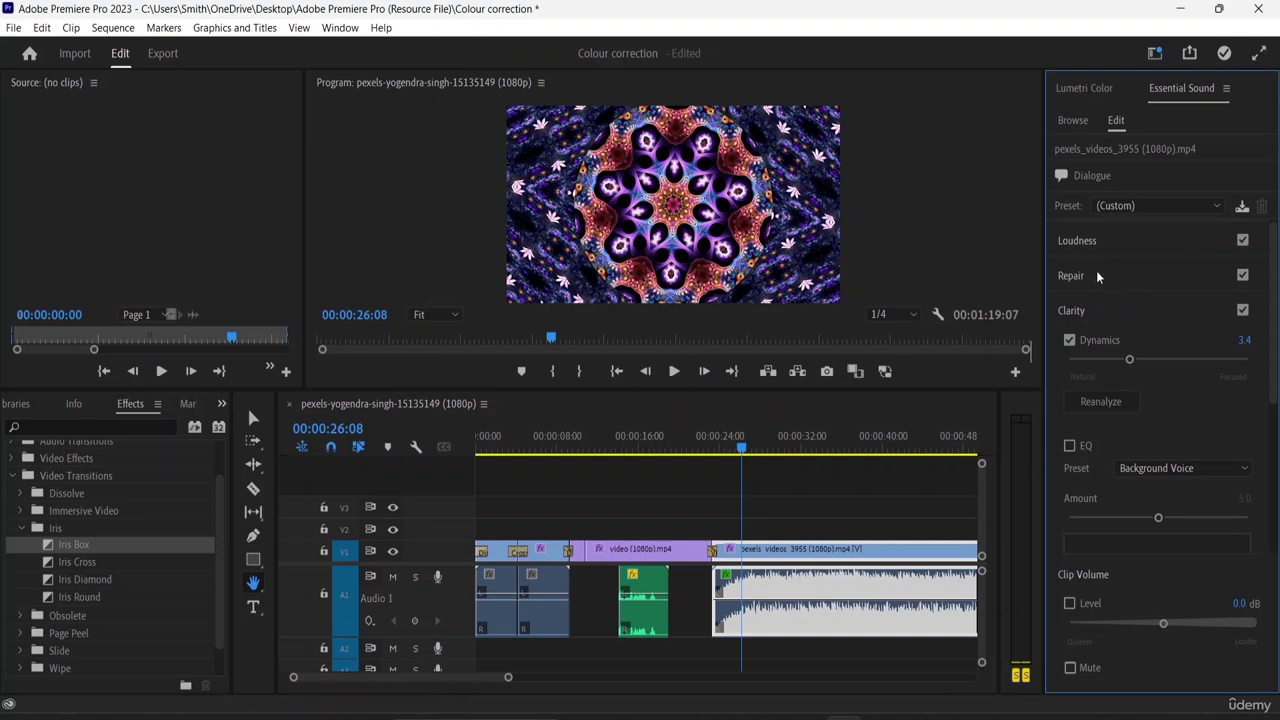
Place the playhead at 00:00:29:29 and auto-match the loudness of the pexels_videos_3955 clip
{"action": "left_click", "coordinate": [1080, 241]}
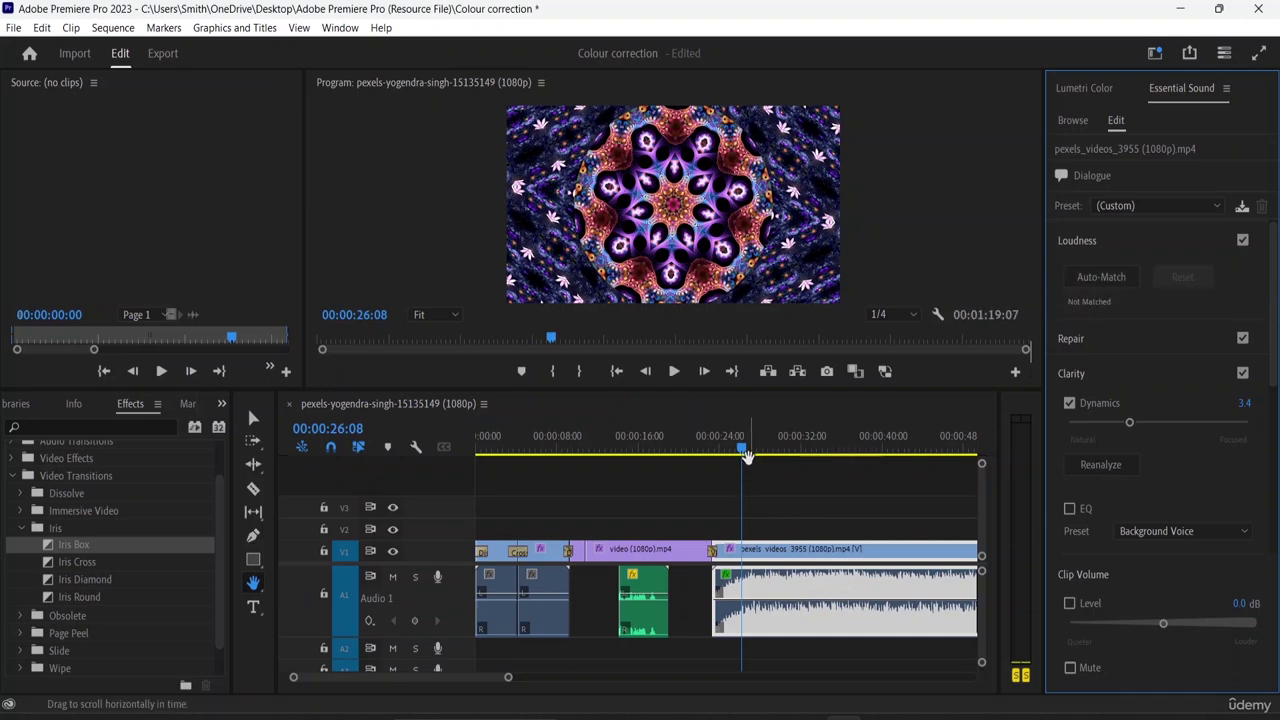
{"action": "left_click_drag", "start_coordinate": [746, 455], "coordinate": [775, 455]}
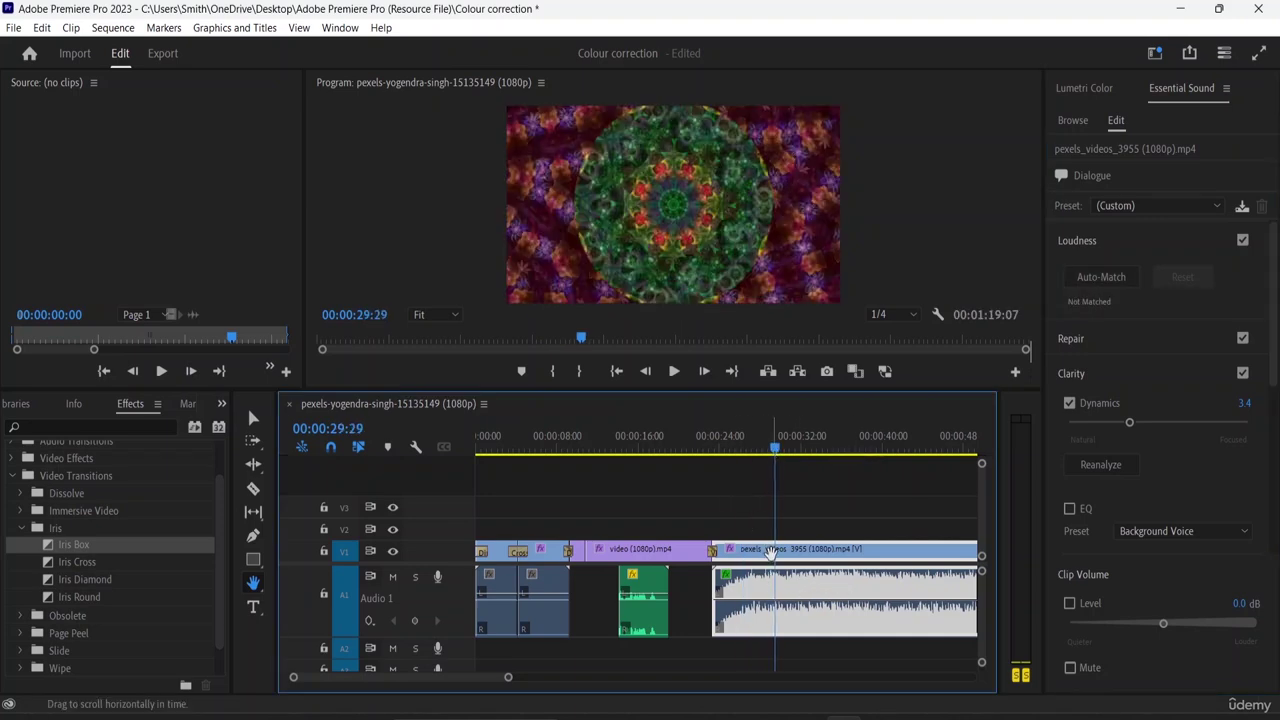
{"action": "left_click", "coordinate": [1102, 284]}
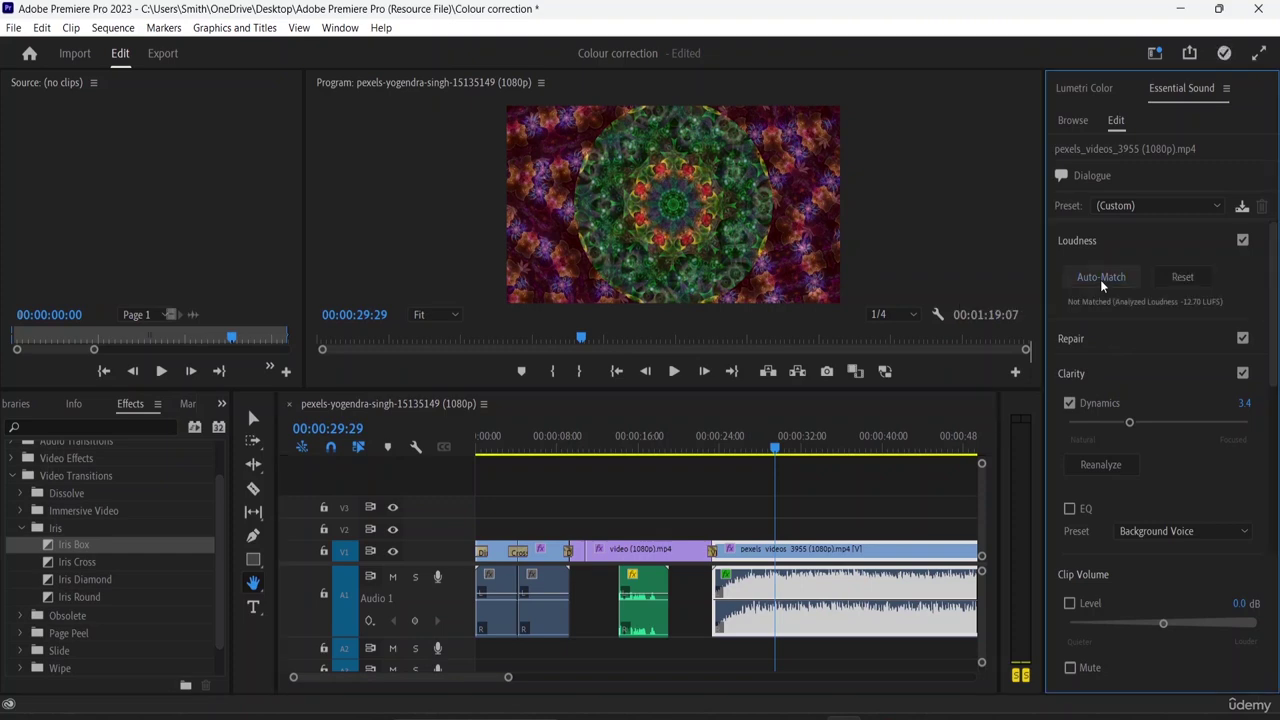
{"action": "left_click", "coordinate": [1102, 285]}
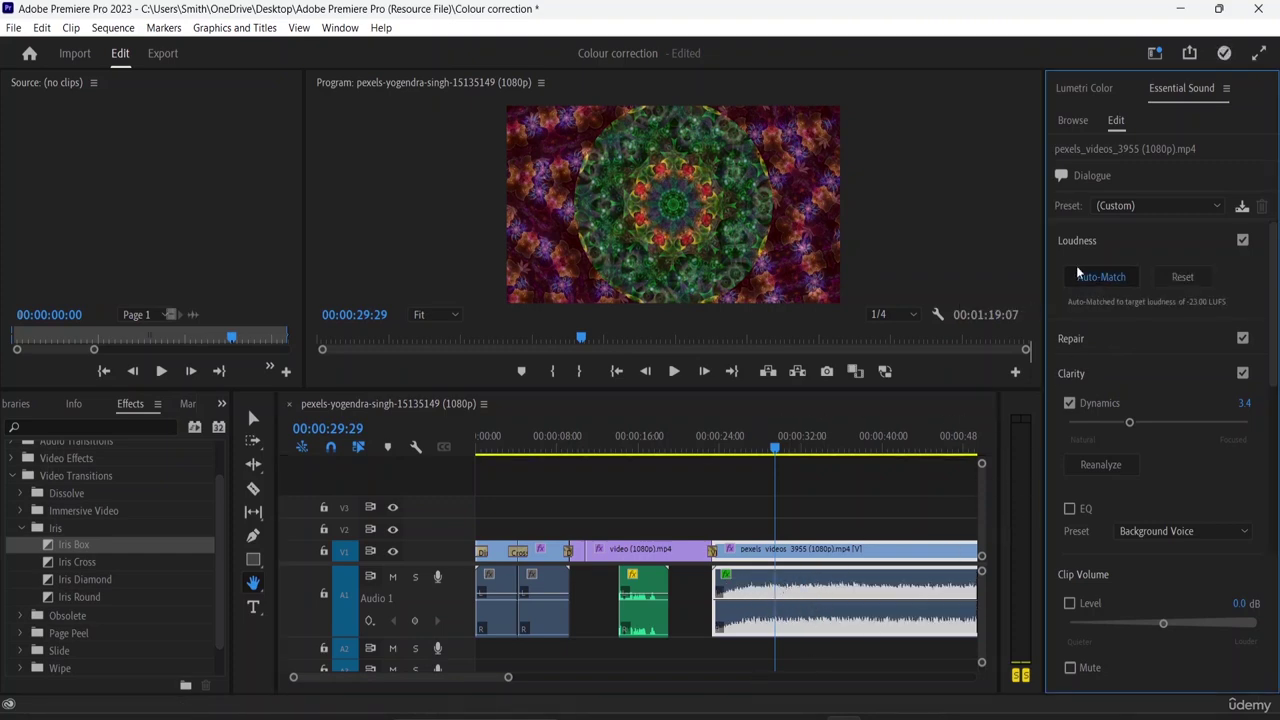
Play the loudness-matched clip from about 00:00:28 to 00:00:31:41 to check its level on the audio meters
{"action": "left_click", "coordinate": [757, 447]}
{"action": "key", "text": "space"}
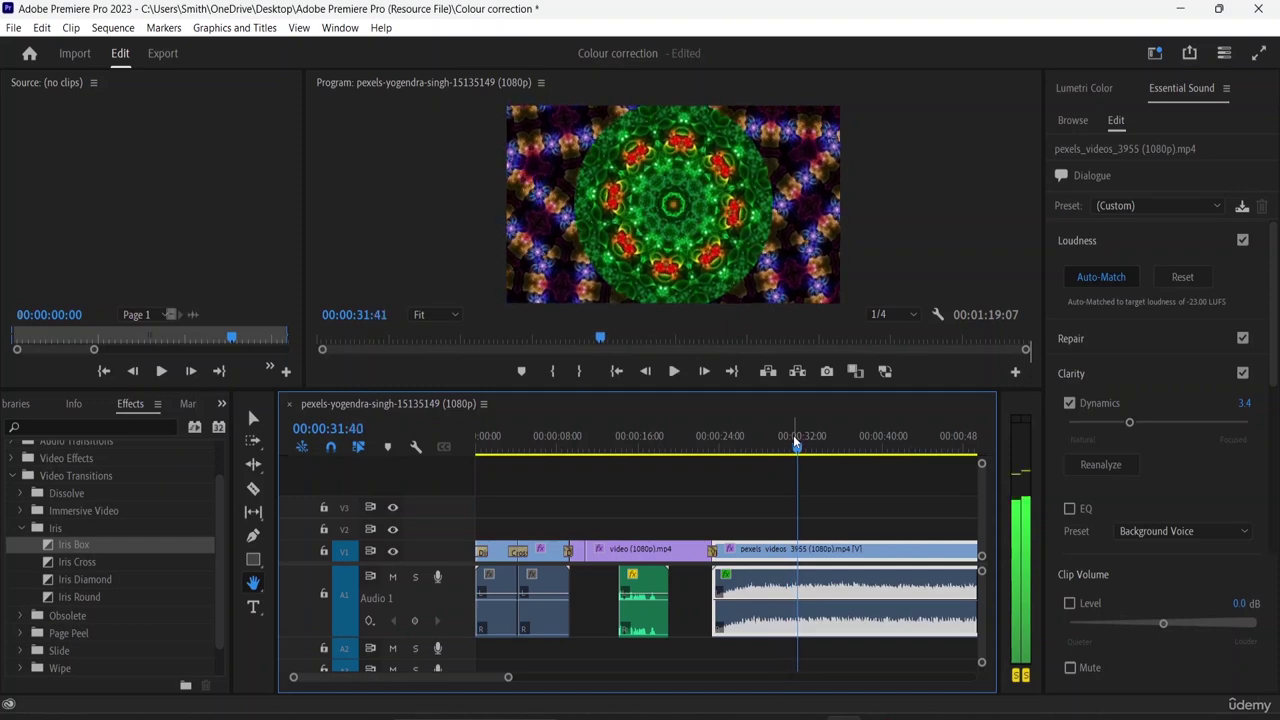
{"action": "key", "text": "space"}
Play the clip to 00:00:32:51 with its loudness match removed for comparison, and reapply Auto-Match
{"action": "left_click", "coordinate": [1090, 277]}
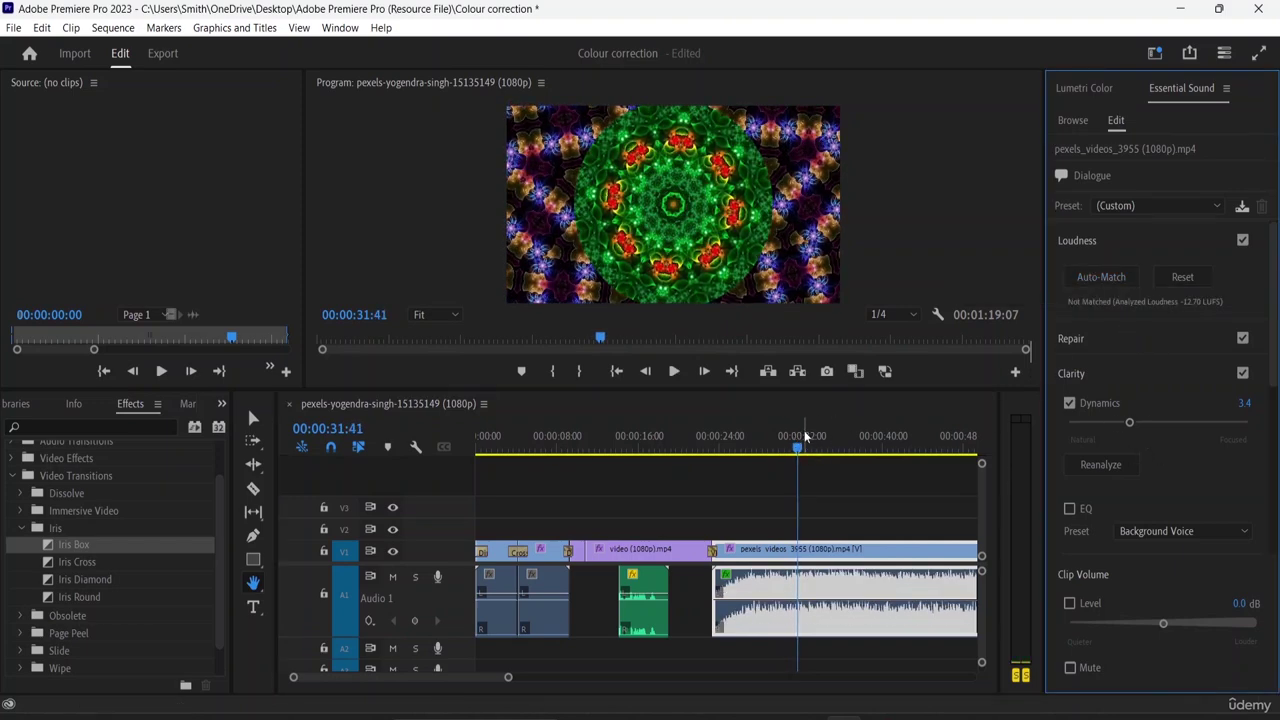
{"action": "key", "text": "space"}
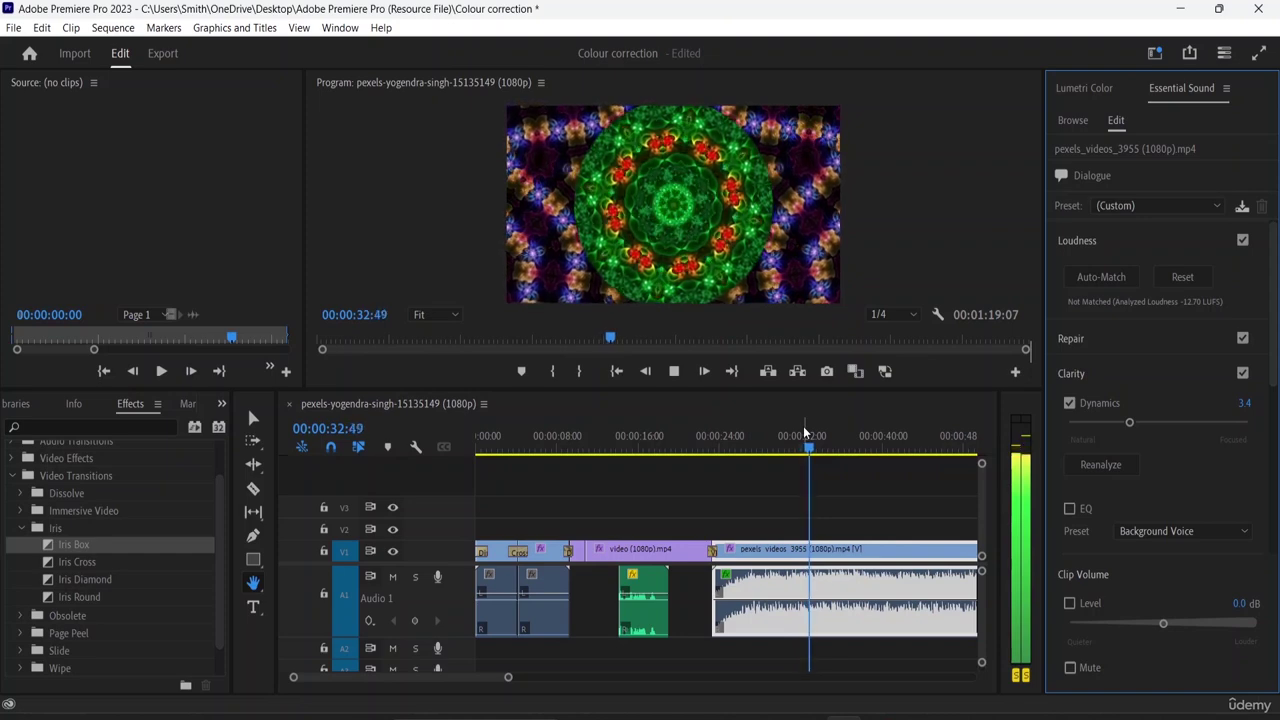
{"action": "key", "text": "space"}
{"action": "left_click", "coordinate": [1101, 277]}
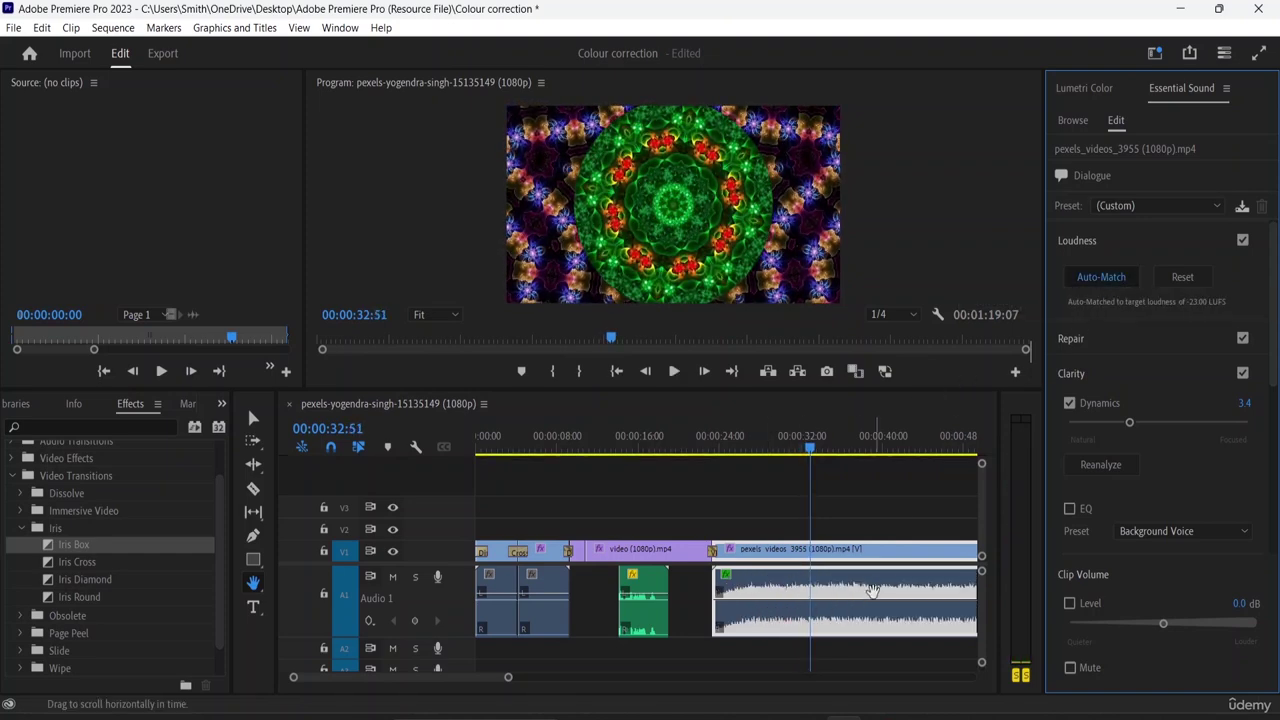
Place the playhead at 00:00:15:58 over the voice-over clip and select the pexels_videos_3955 clip with the Selection tool
{"action": "left_click_drag", "start_coordinate": [808, 448], "coordinate": [637, 466]}
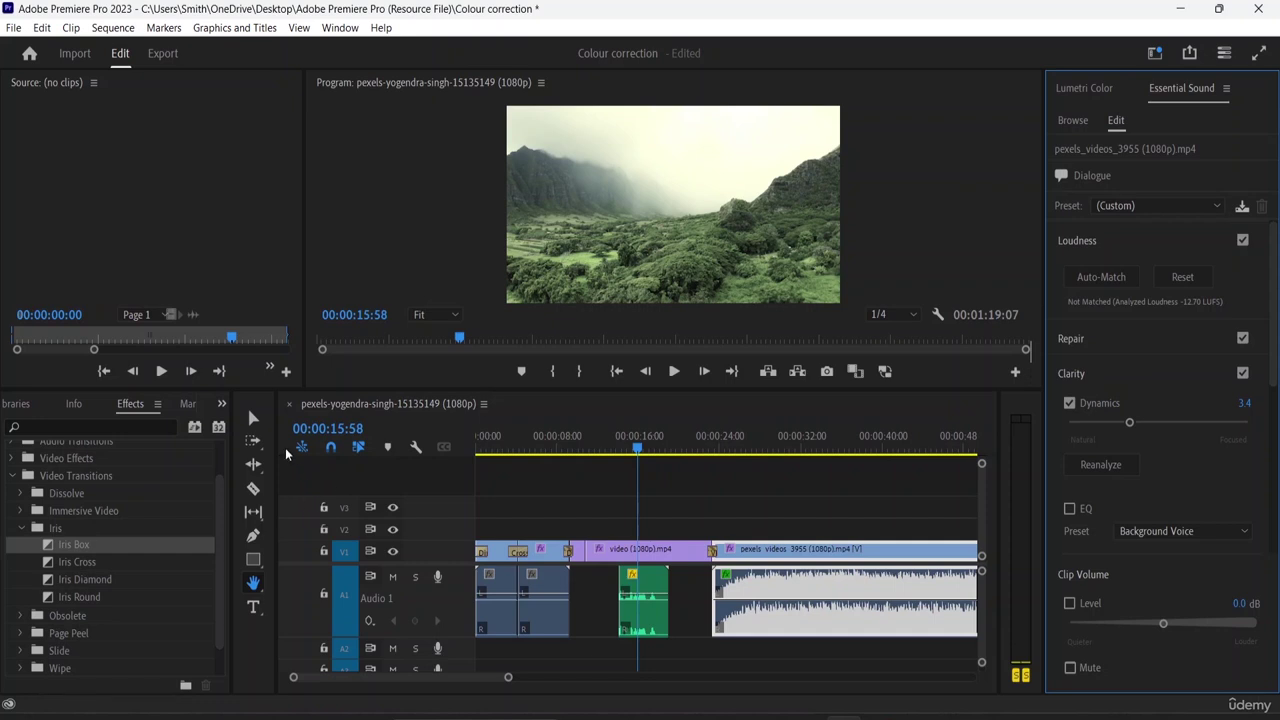
{"action": "left_click", "coordinate": [253, 418]}
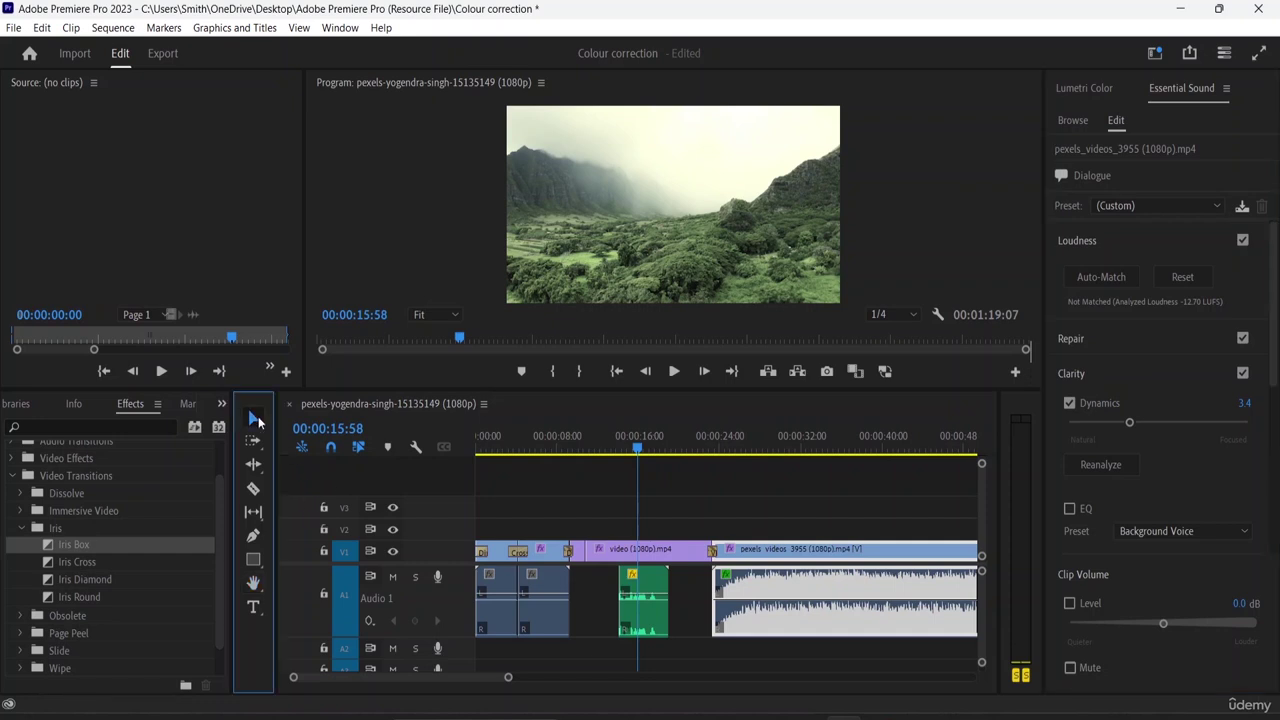
{"action": "left_click", "coordinate": [800, 603]}
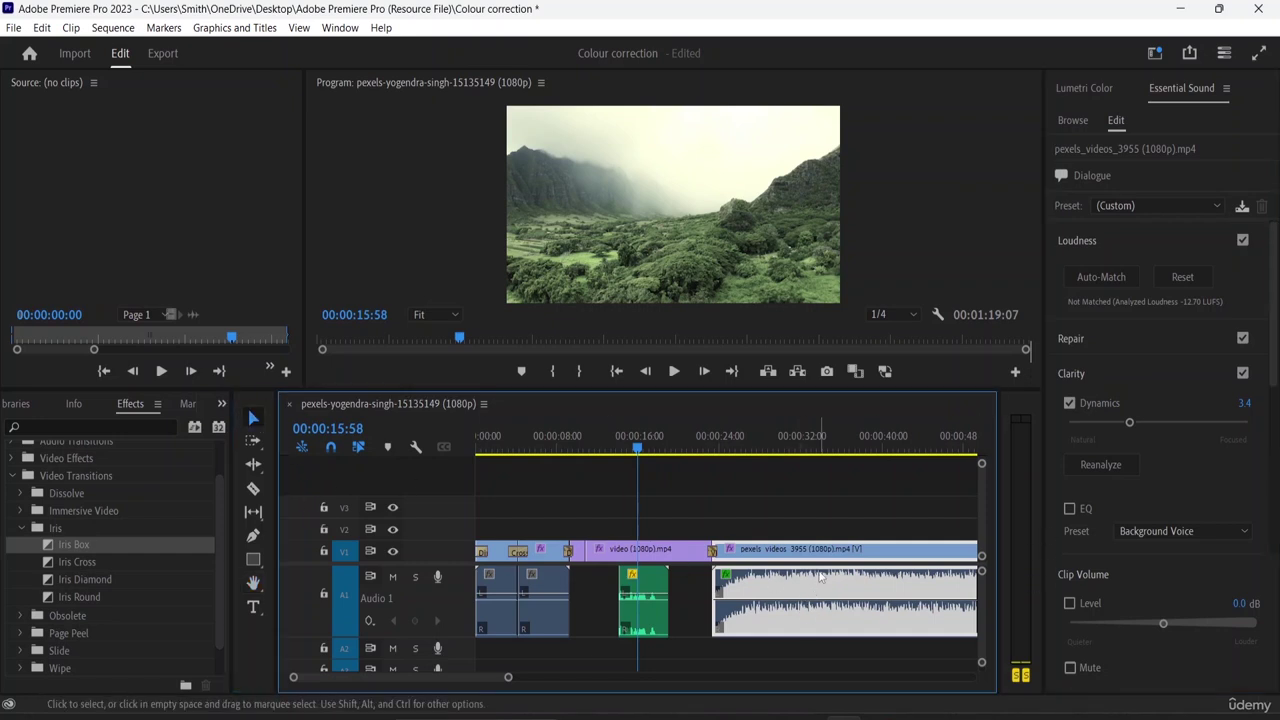
Auto-match the loudness of the pexels_videos_3955 clip, and tag the Audio 1.wav voice-over clip as Dialogue with its loudness auto-matched too
{"action": "left_click", "coordinate": [1096, 276]}
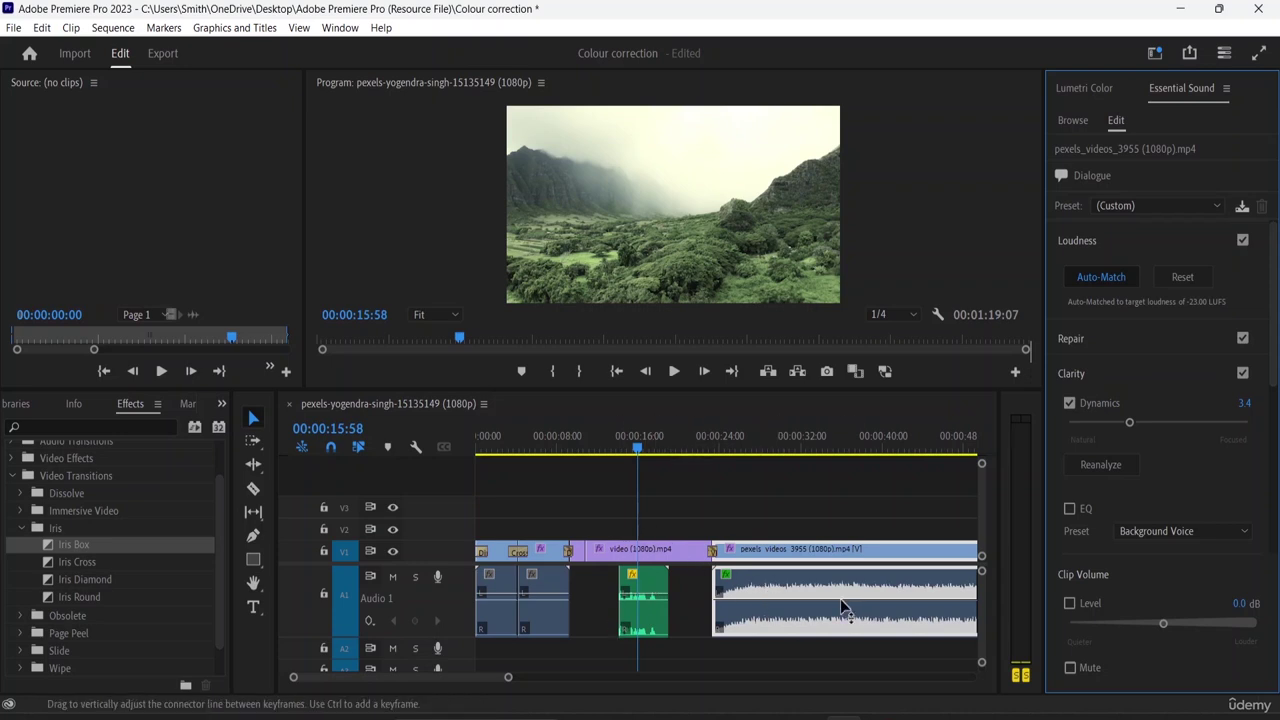
{"action": "left_click", "coordinate": [650, 600]}
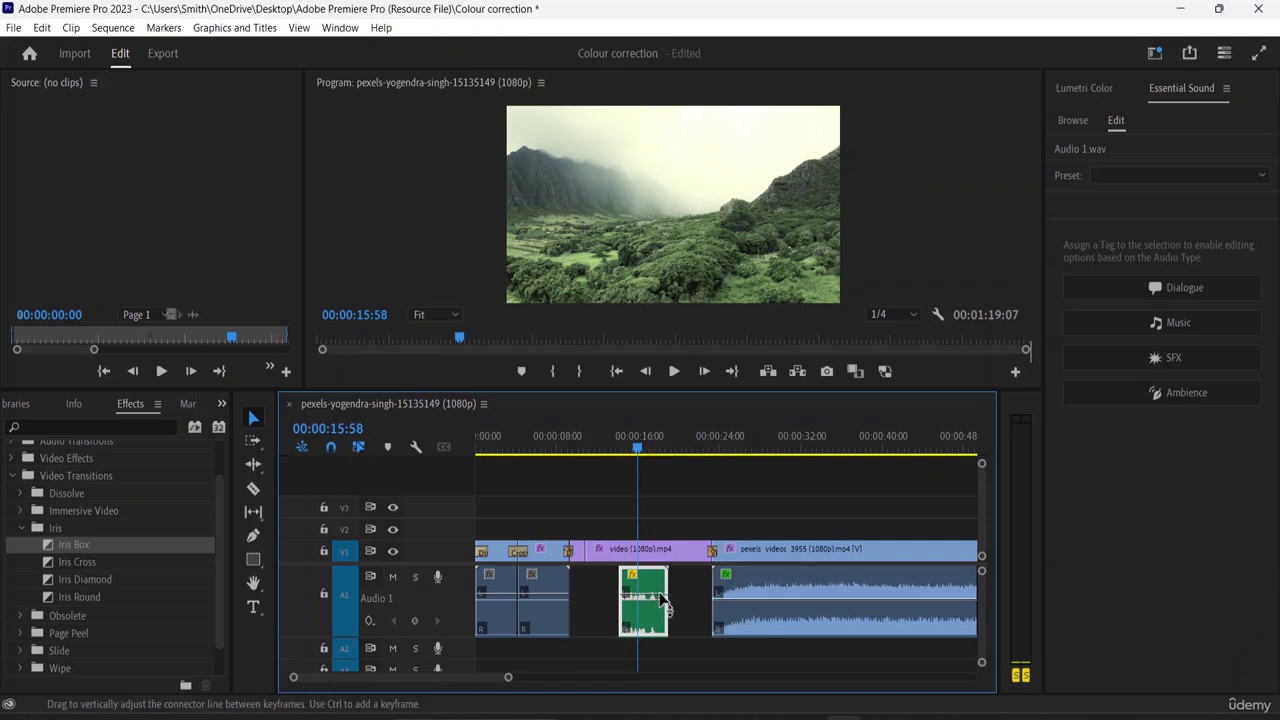
{"action": "left_click", "coordinate": [1176, 288]}
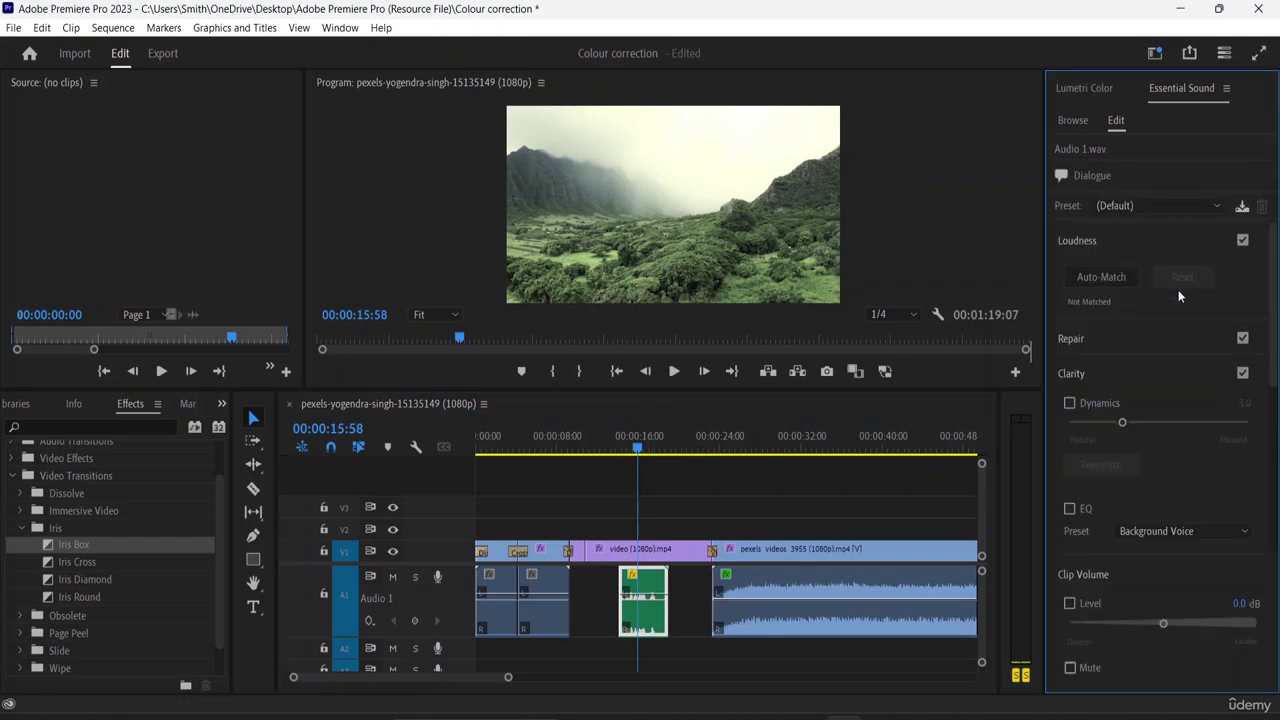
{"action": "left_click", "coordinate": [1101, 277]}
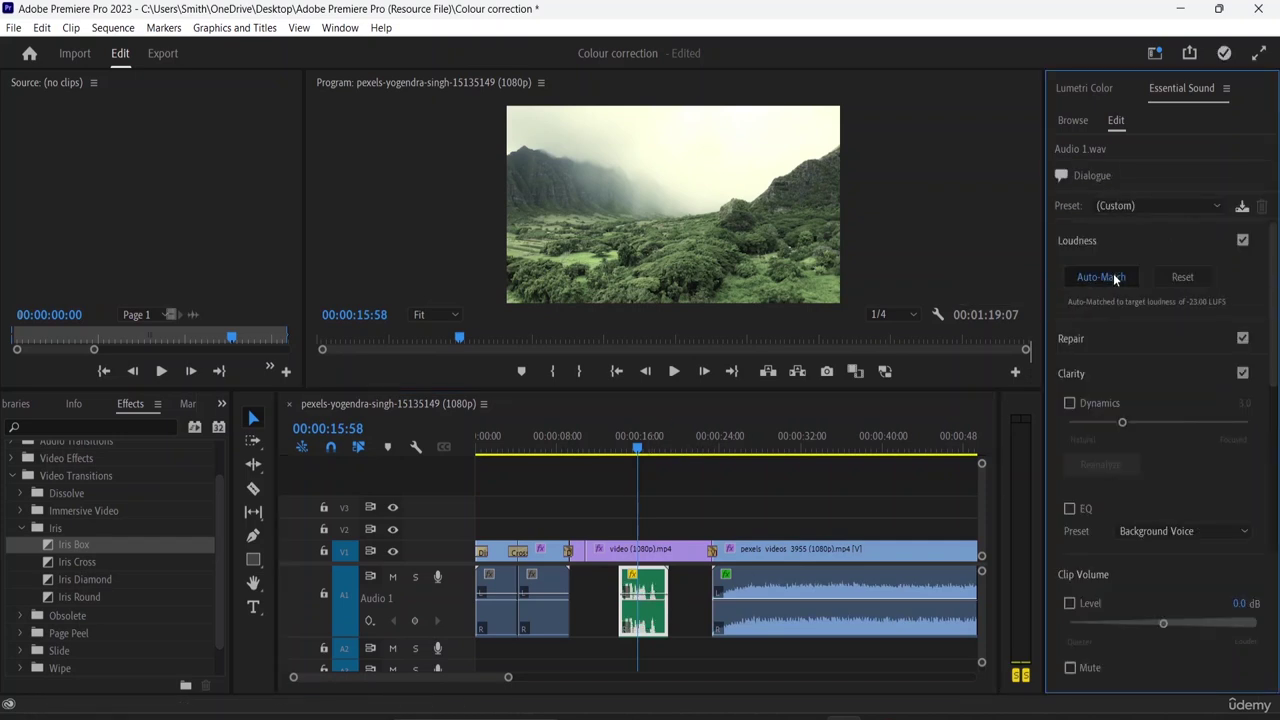
Play the Audio 1.wav voice-over clip from 00:00:13:51 to 00:00:19:24 to check its matched level on the audio meters
{"action": "left_click_drag", "start_coordinate": [637, 448], "coordinate": [615, 450]}
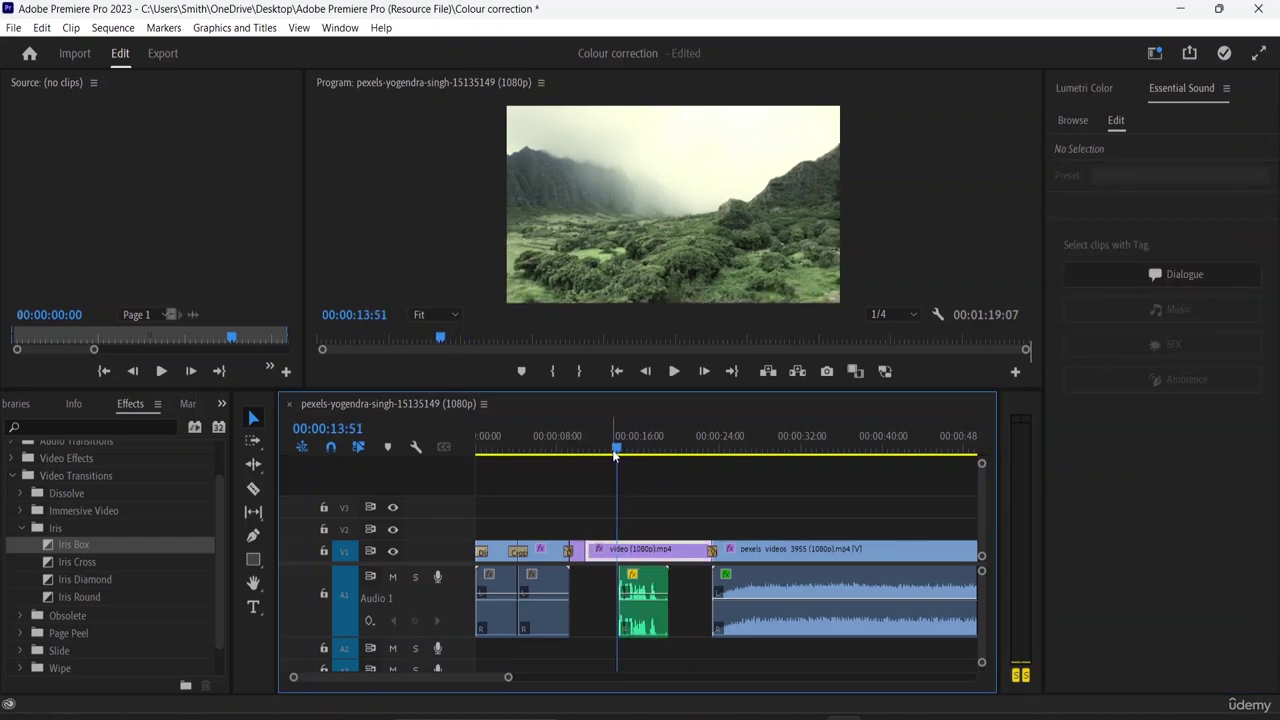
{"action": "key", "text": "space"}
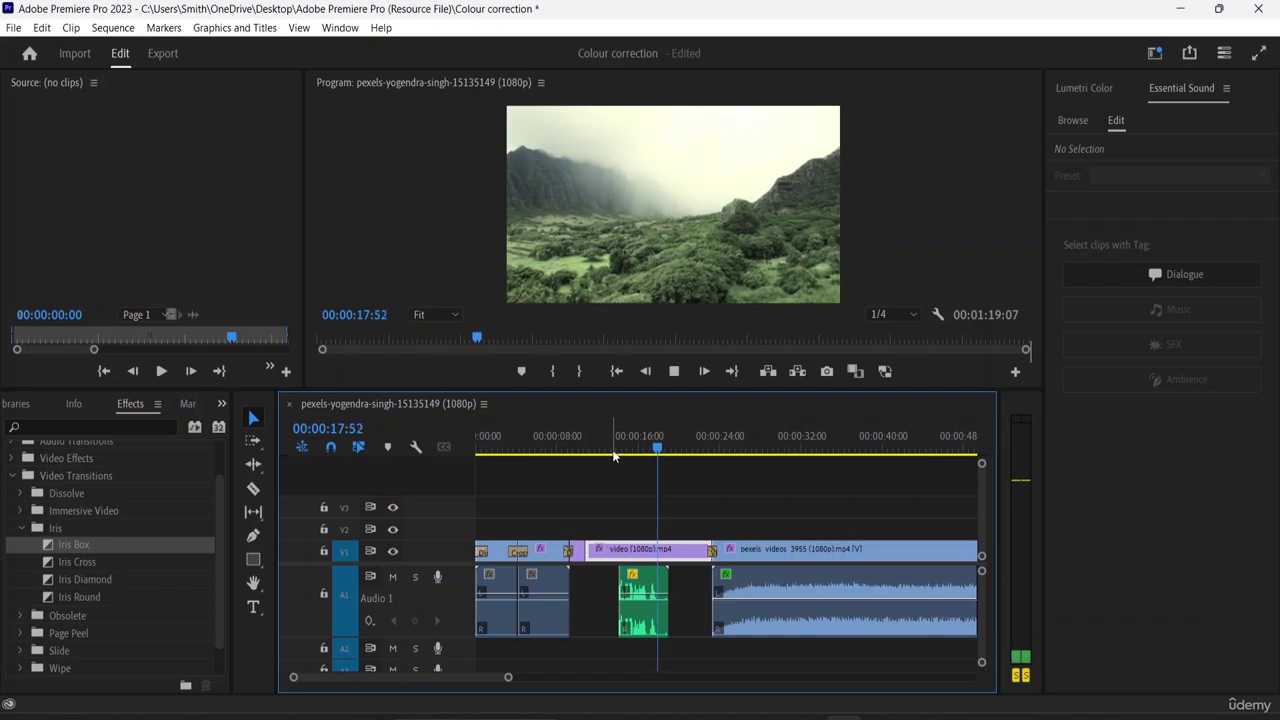
{"action": "key", "text": "space"}
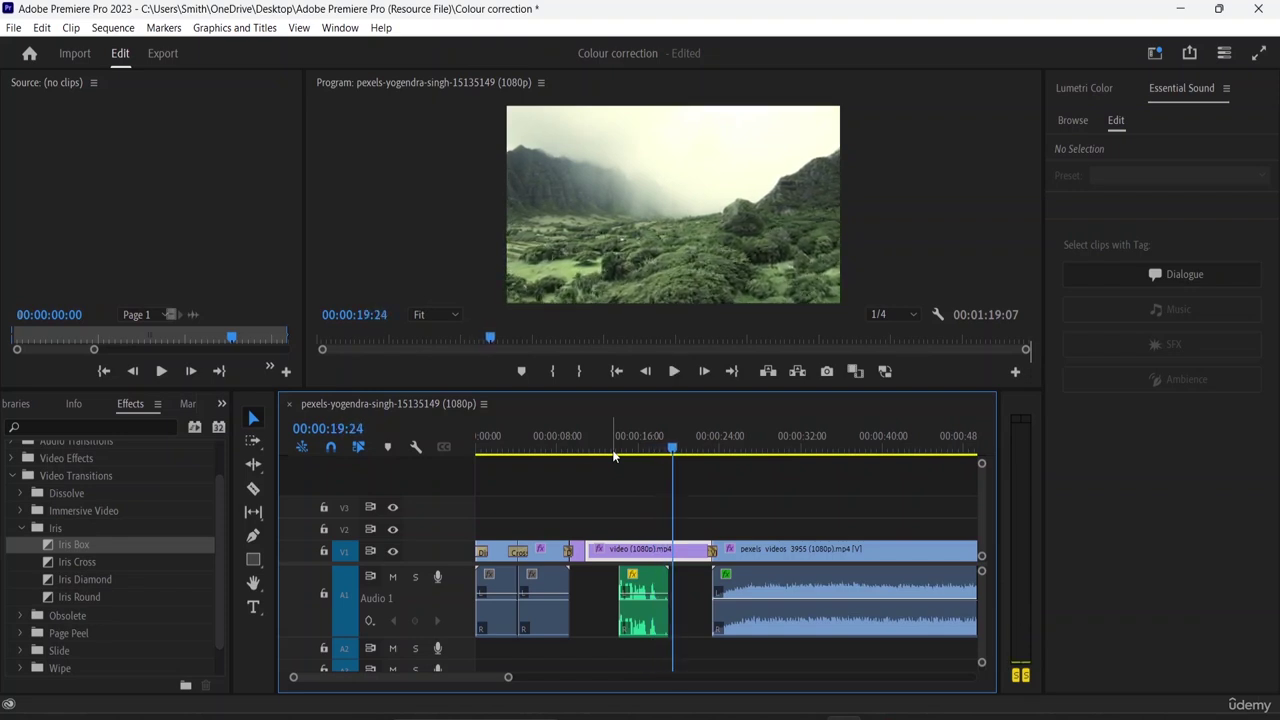